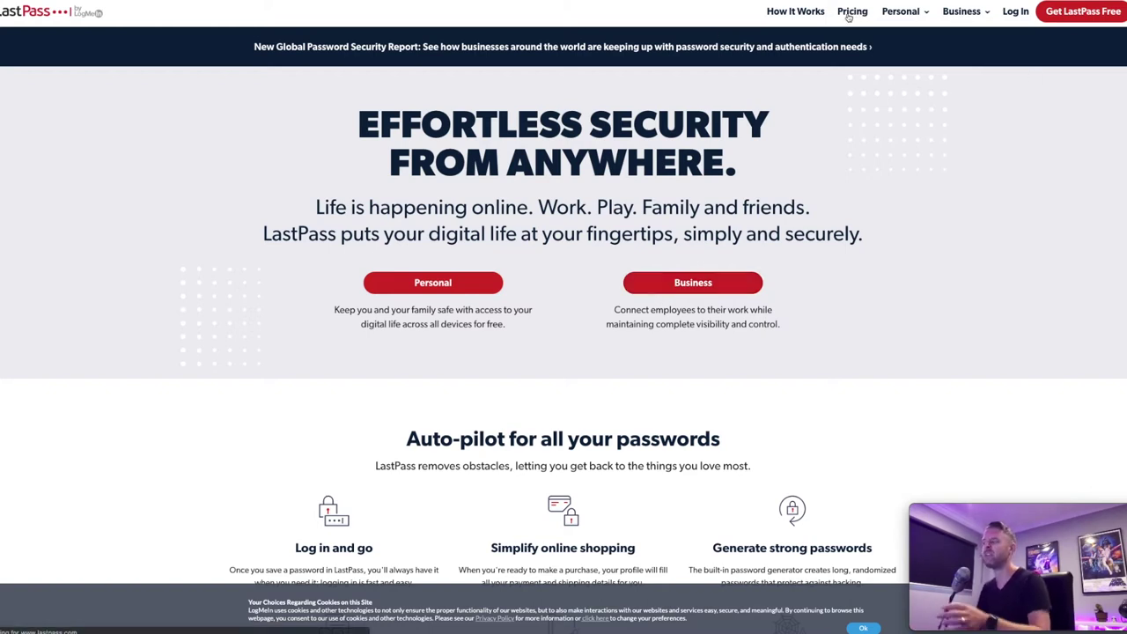
- Open Plans & Pricing and read the Free, Premium and Families feature explanations
left_click(850, 12)
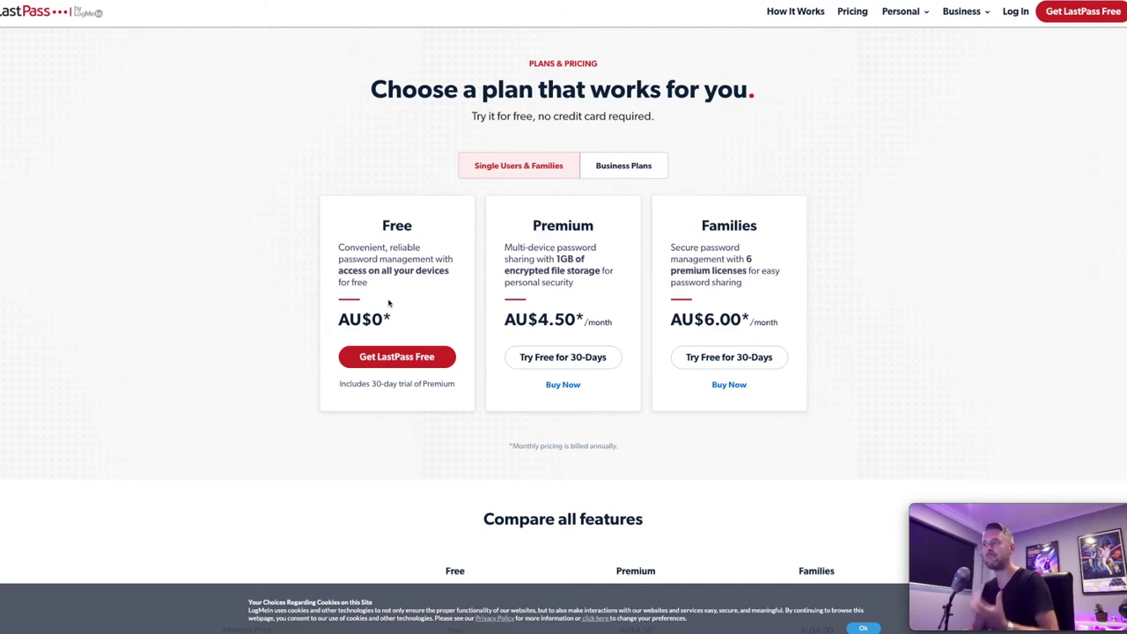
scroll(388, 303, "down", 4)
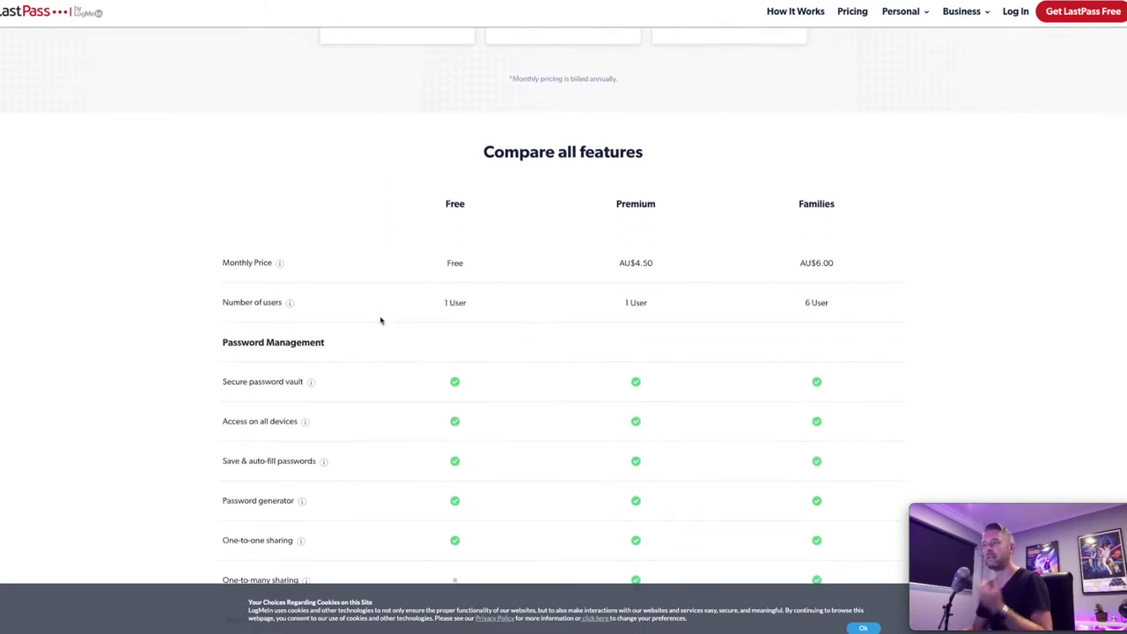
mouse_move(224, 297)
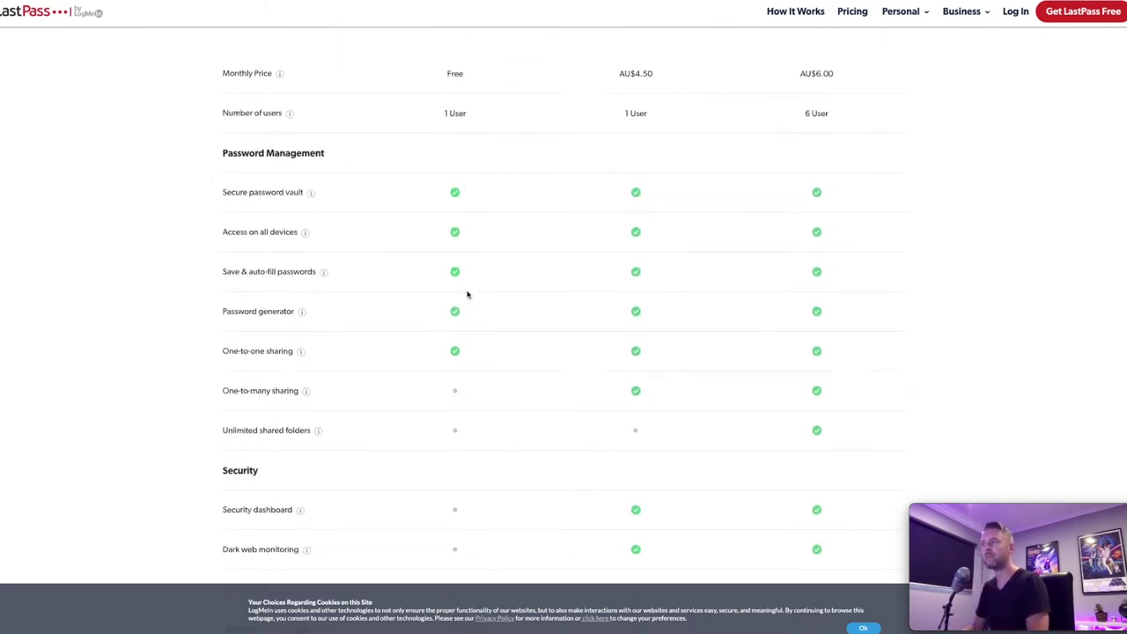
scroll(468, 295, "down", 1)
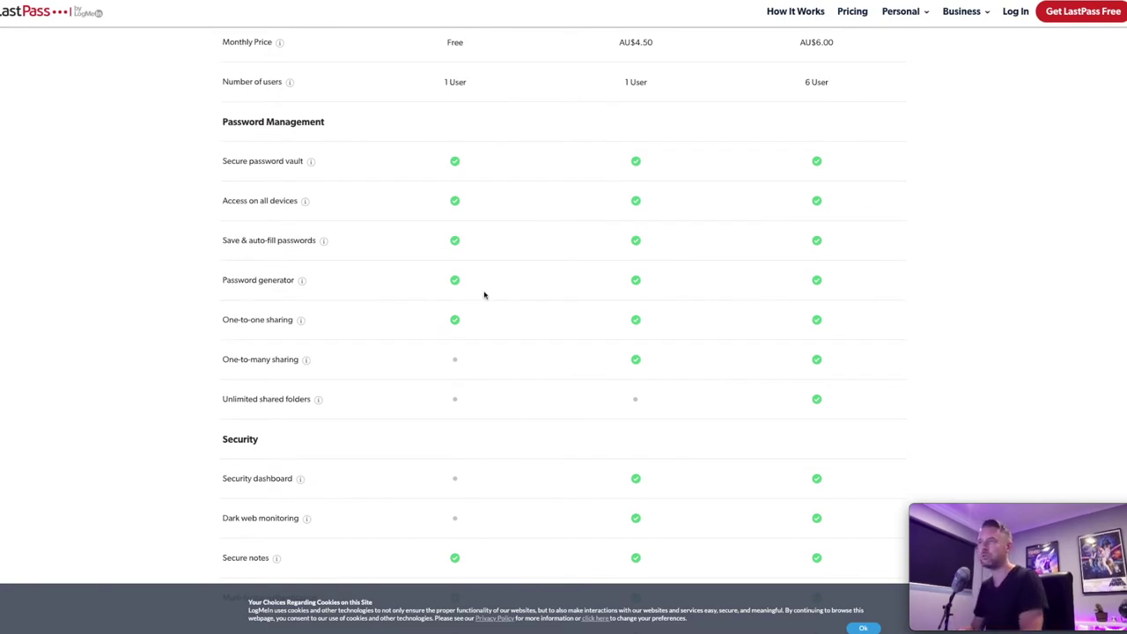
mouse_move(262, 211)
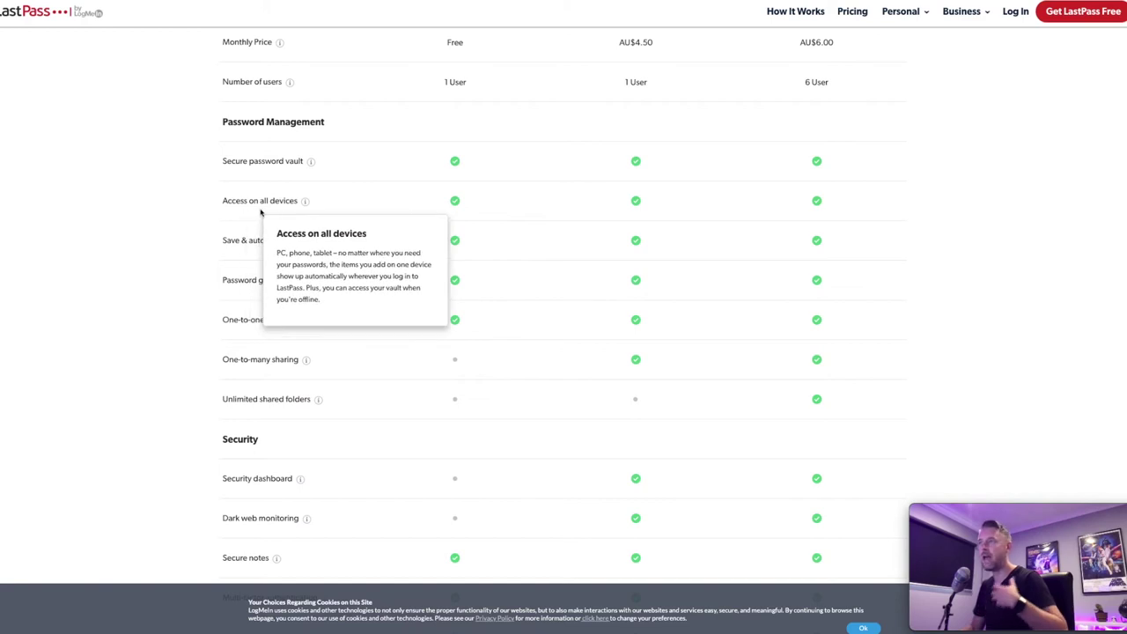
mouse_move(252, 254)
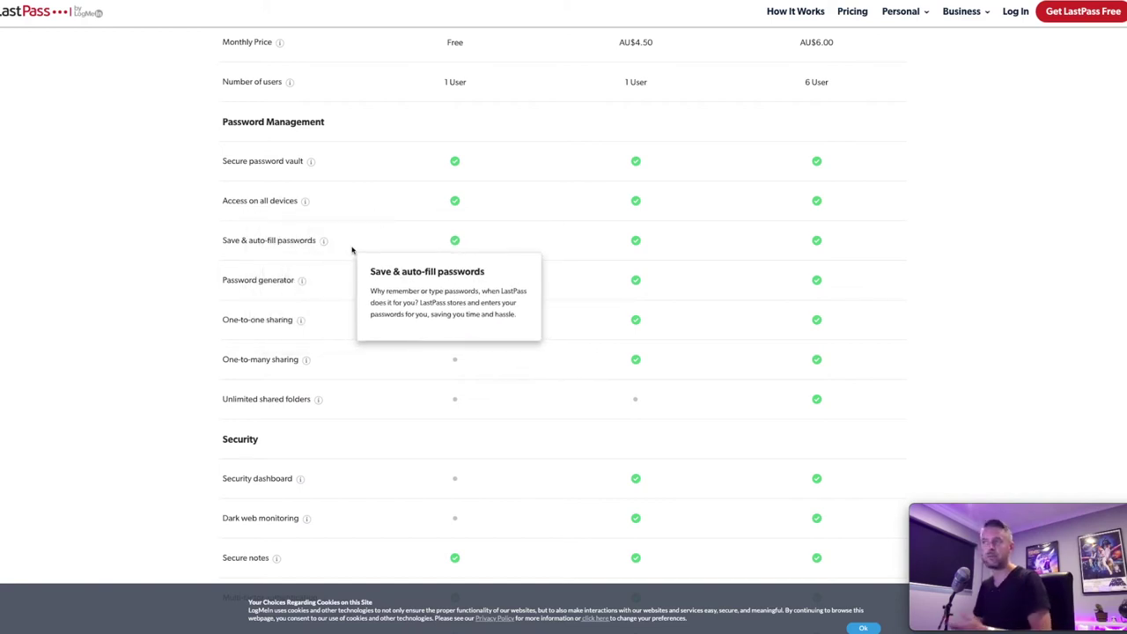
mouse_move(297, 287)
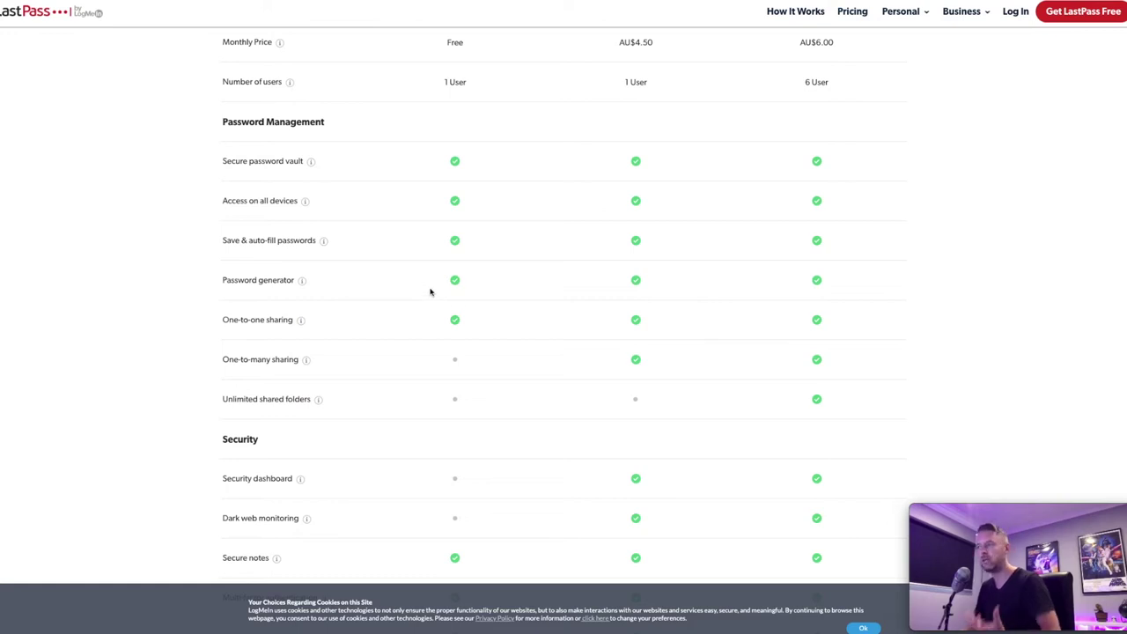
scroll(466, 299, "down", 3)
mouse_move(246, 370)
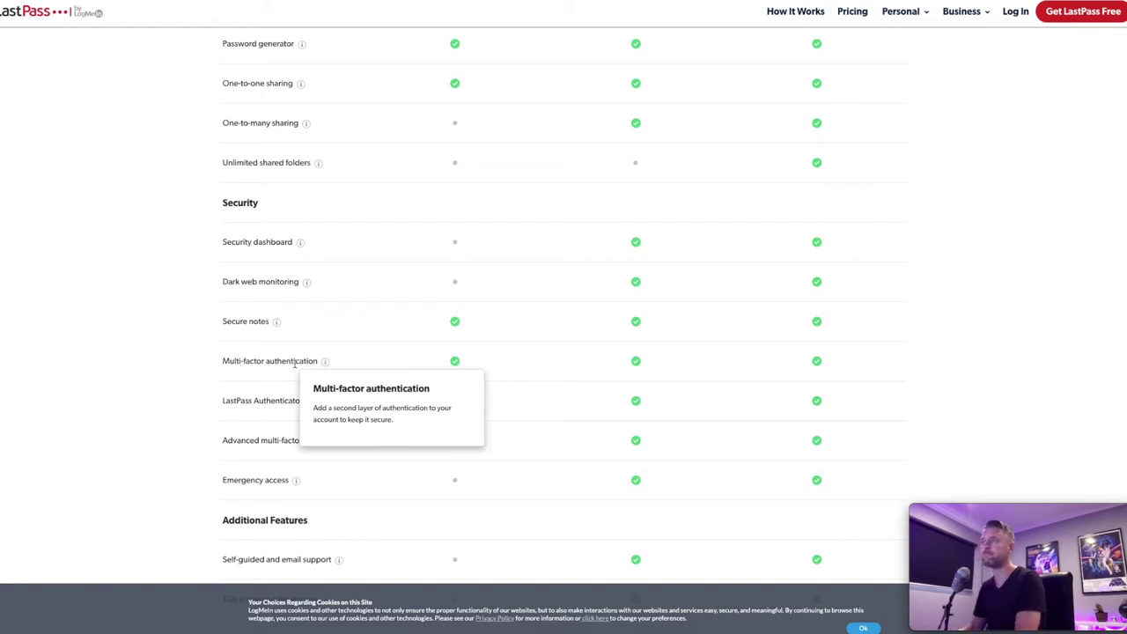
scroll(295, 363, "up", 5)
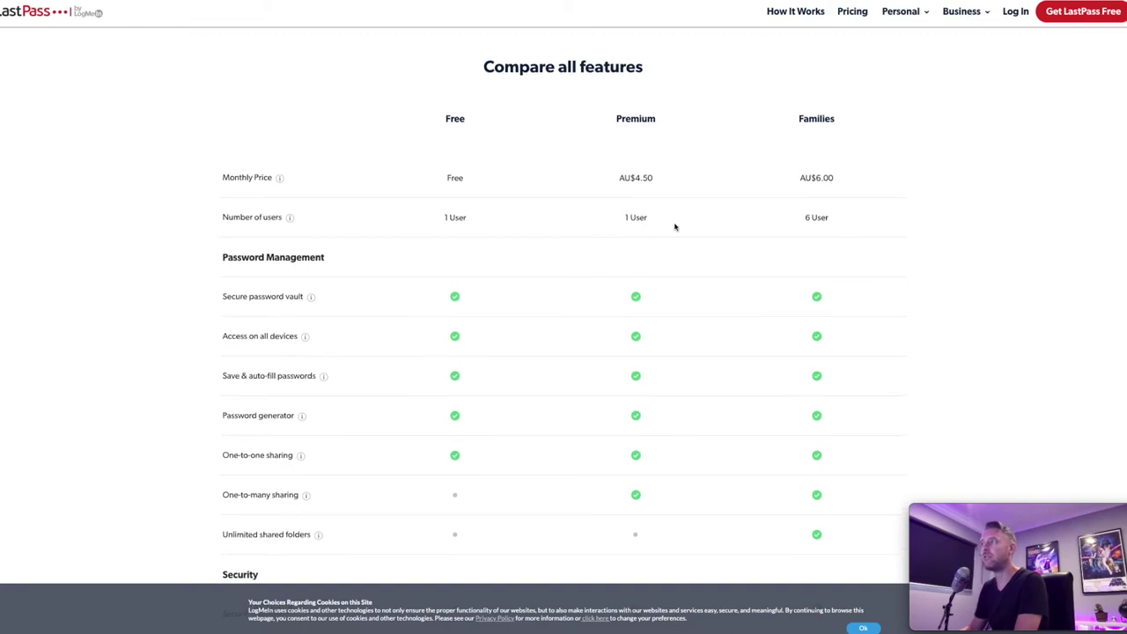
scroll(696, 226, "down", 3)
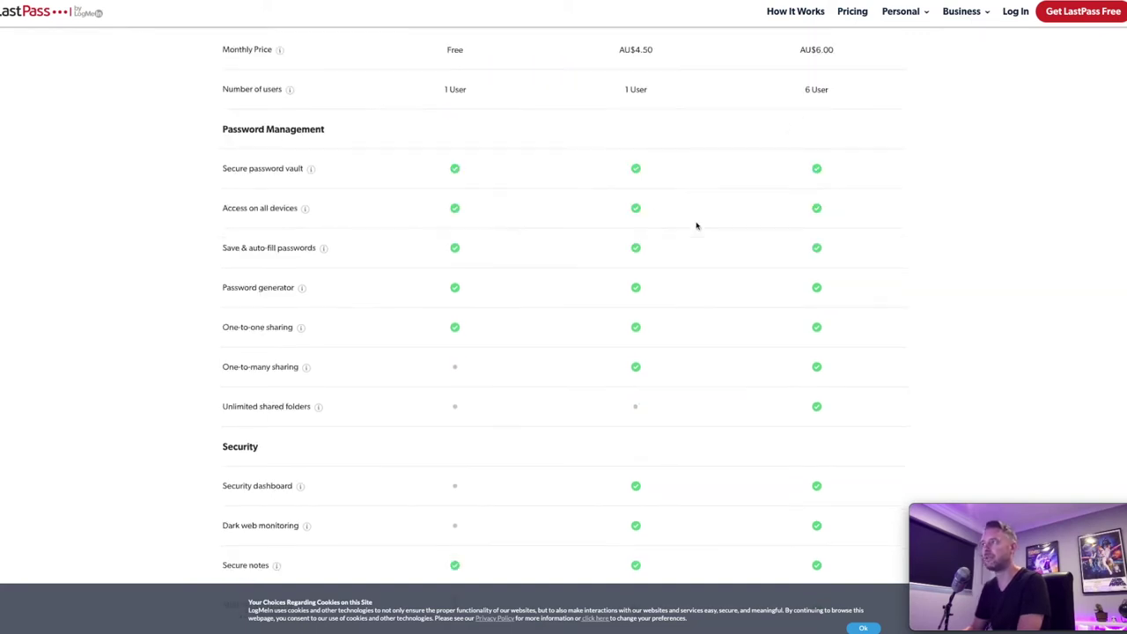
scroll(697, 226, "down", 1)
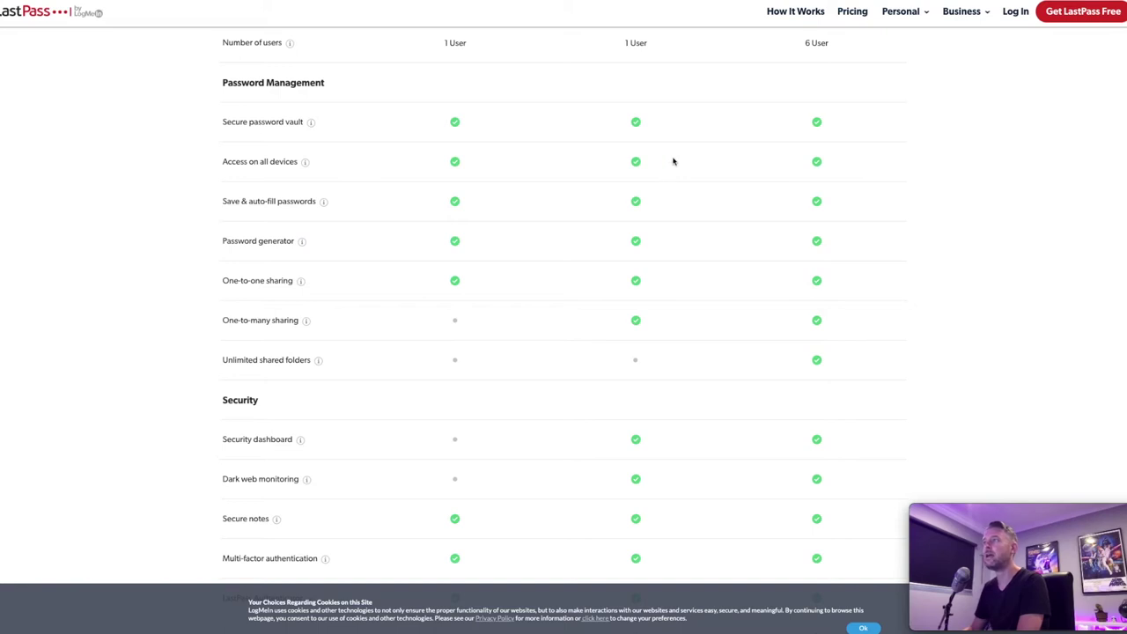
scroll(642, 121, "up", 2)
scroll(677, 166, "up", 2)
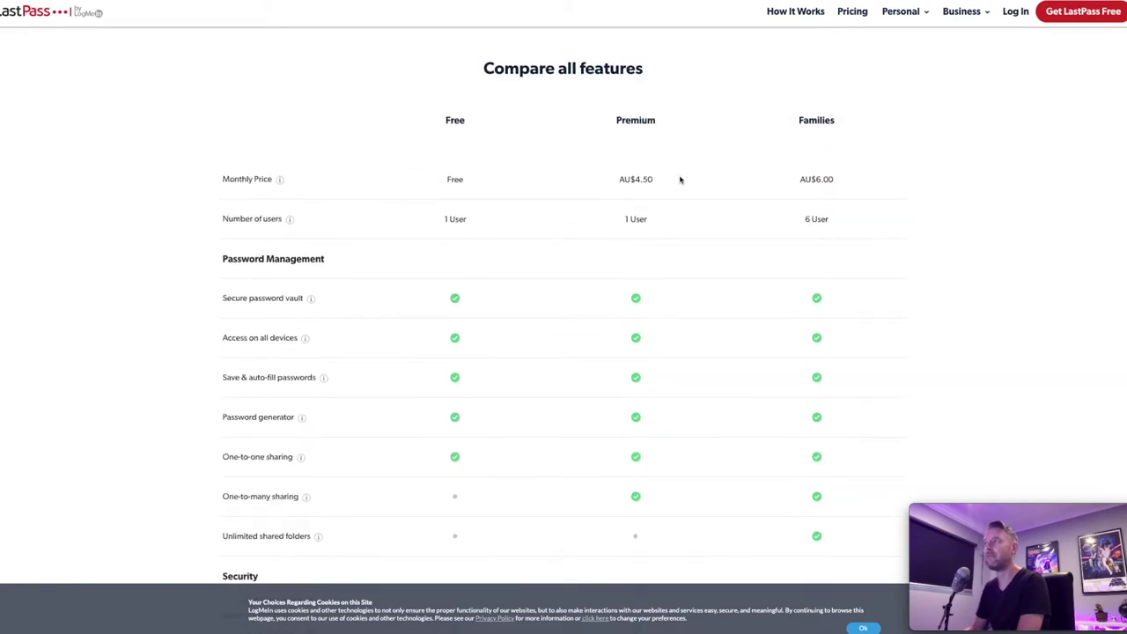
scroll(764, 269, "down", 8)
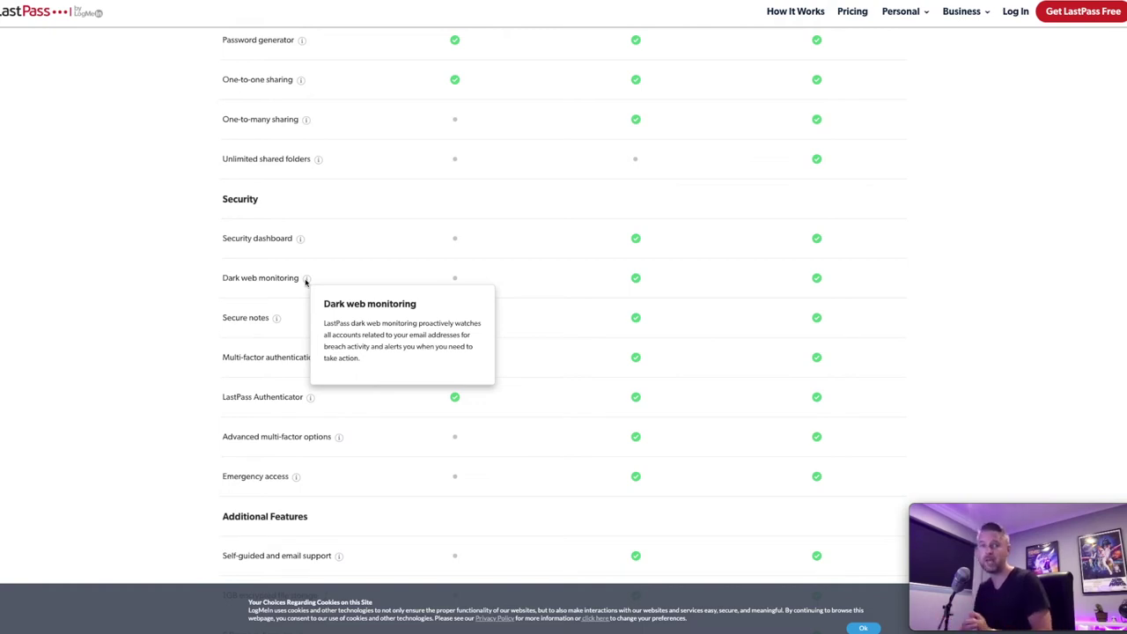
scroll(227, 344, "down", 3)
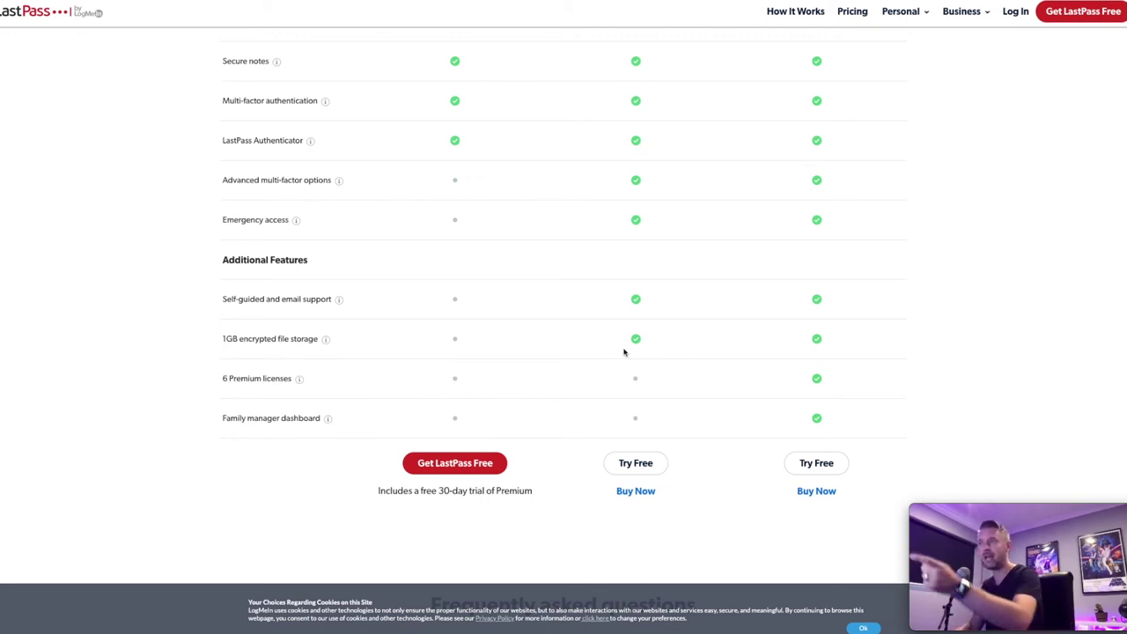
mouse_move(304, 350)
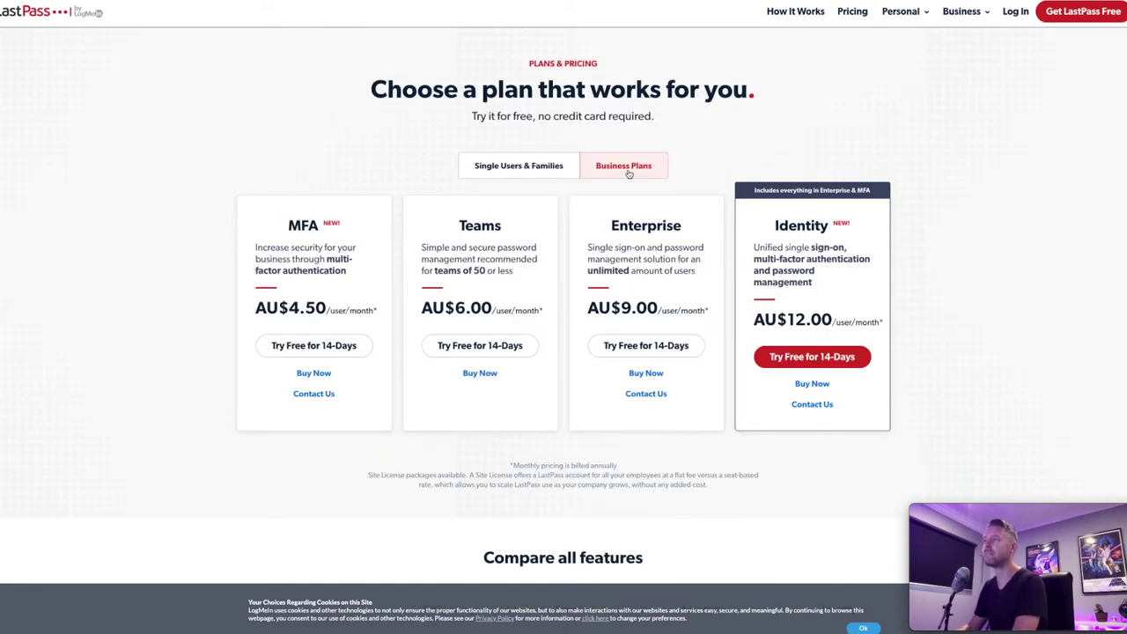
scroll(472, 165, "down", 3)
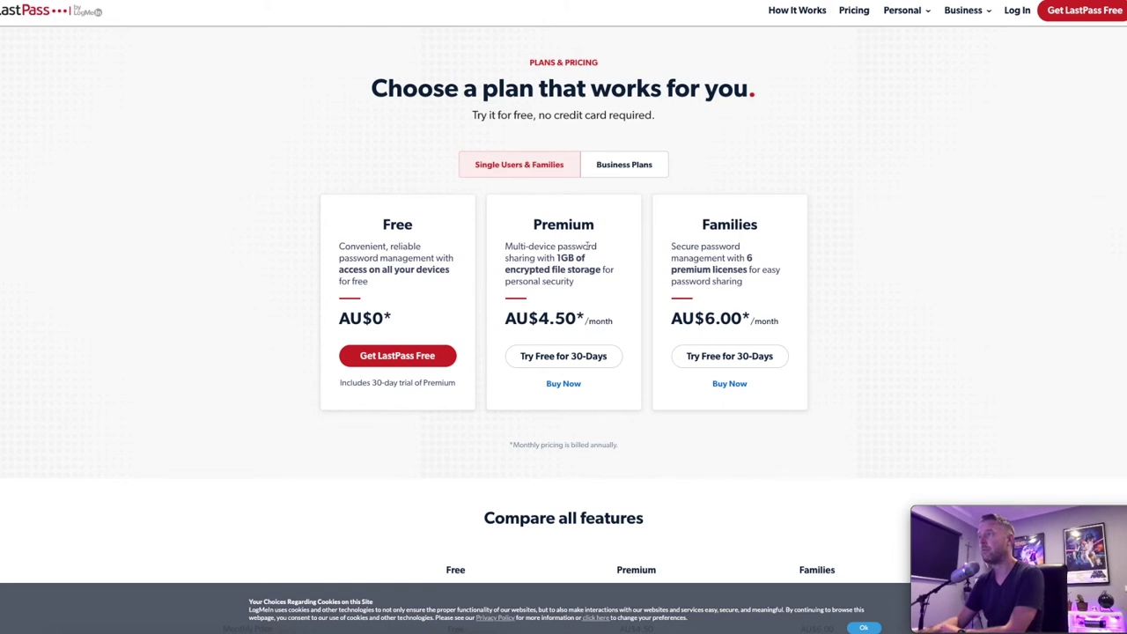
- Highlight Premium's '1GB of encrypted file storage', then choose Buy Now for the Premium plan
left_click_drag(556, 259, 599, 271)
scroll(617, 276, "down", 3)
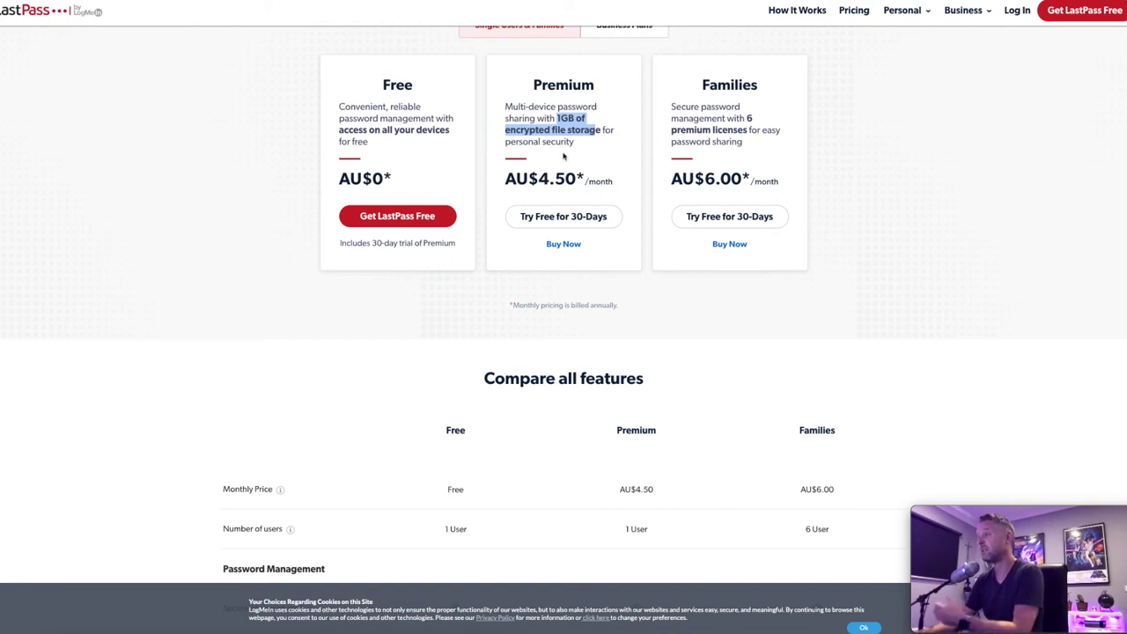
scroll(581, 197, "up", 1)
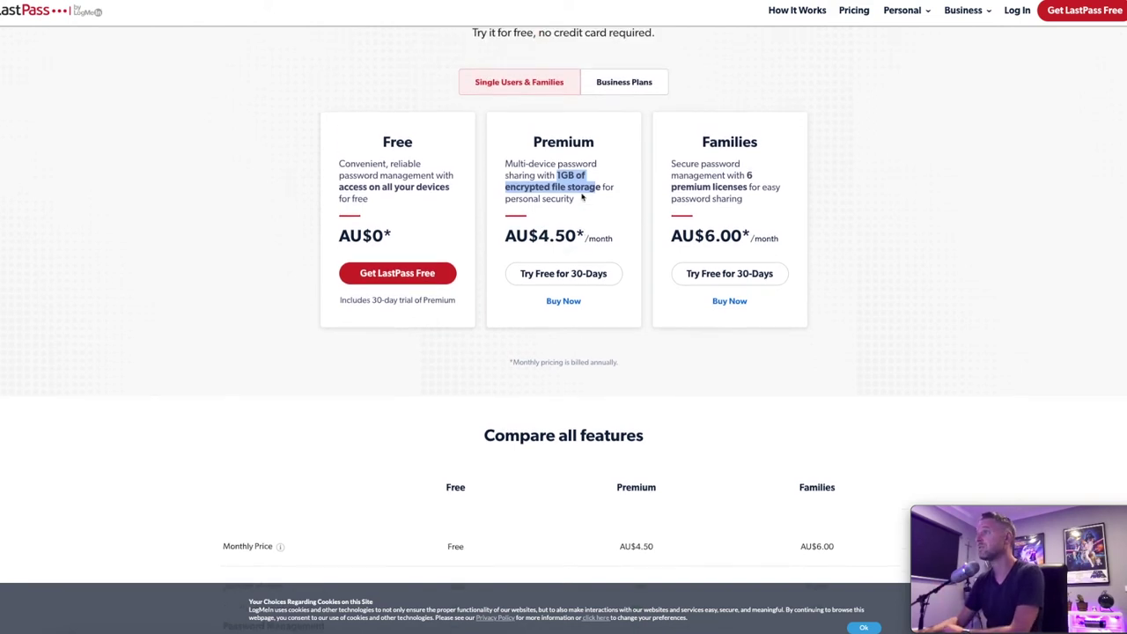
left_click(564, 302)
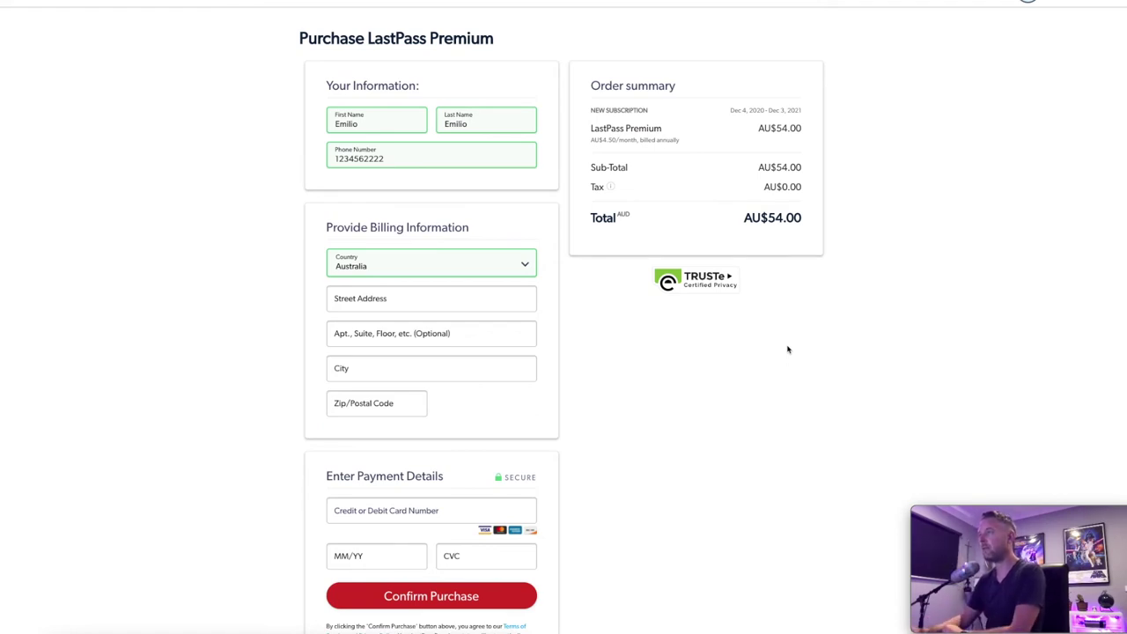
- Scroll through the Purchase LastPass Premium order form to review the AU$54.00 annual total
scroll(498, 523, "down", 1)
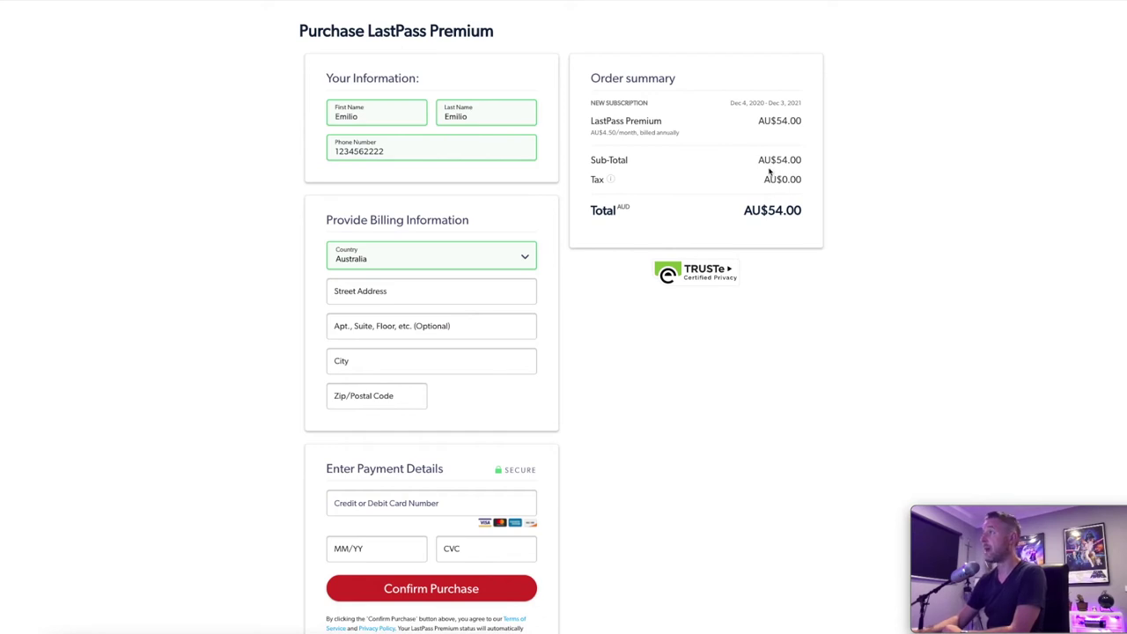
scroll(768, 172, "up", 1)
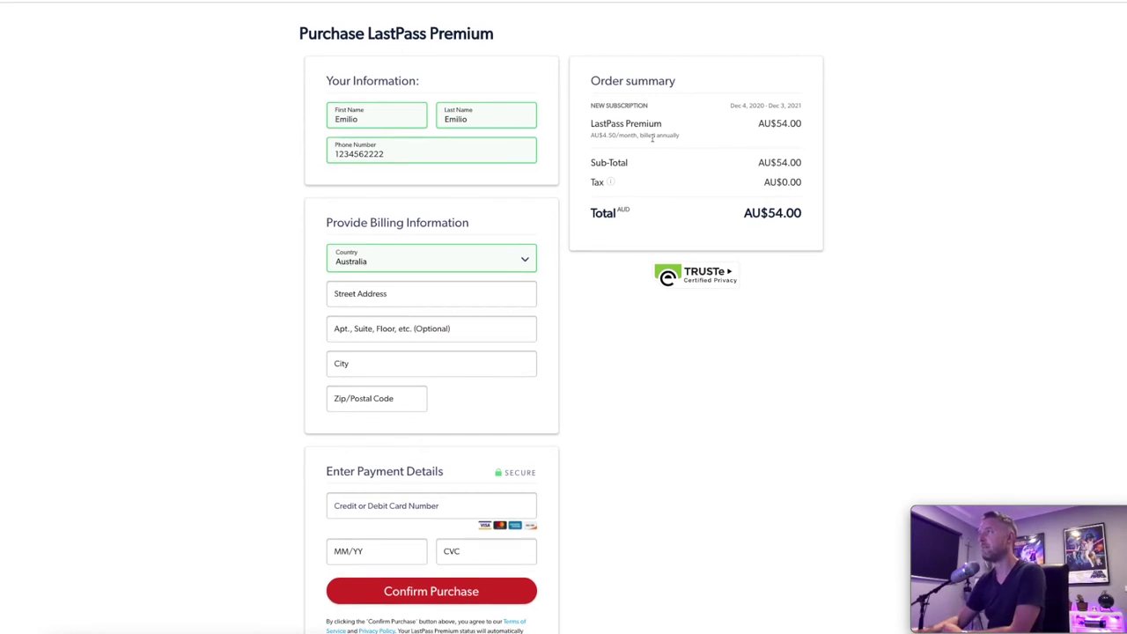
scroll(649, 146, "up", 1)
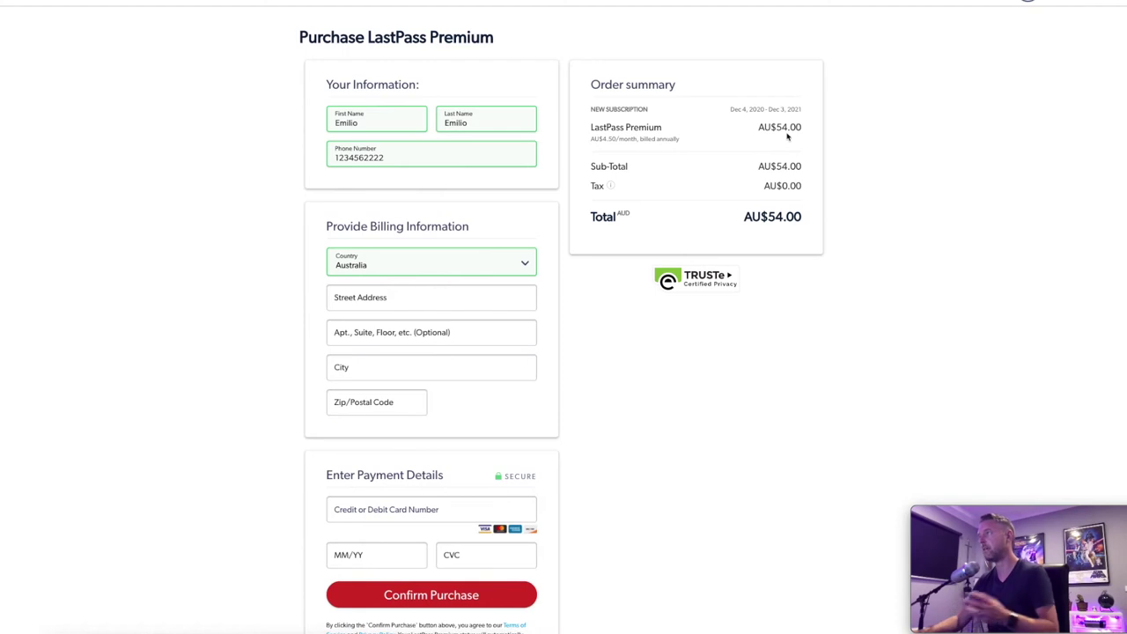
scroll(785, 139, "down", 1)
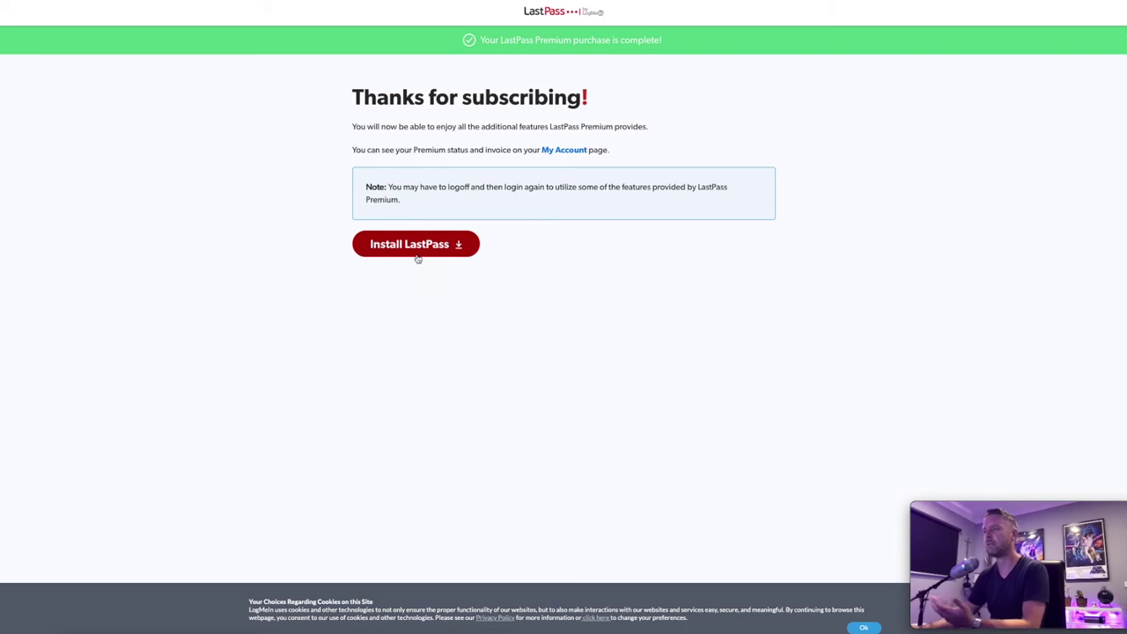
- Go to the vault listing three items and start adding a new item
left_click(547, 14)
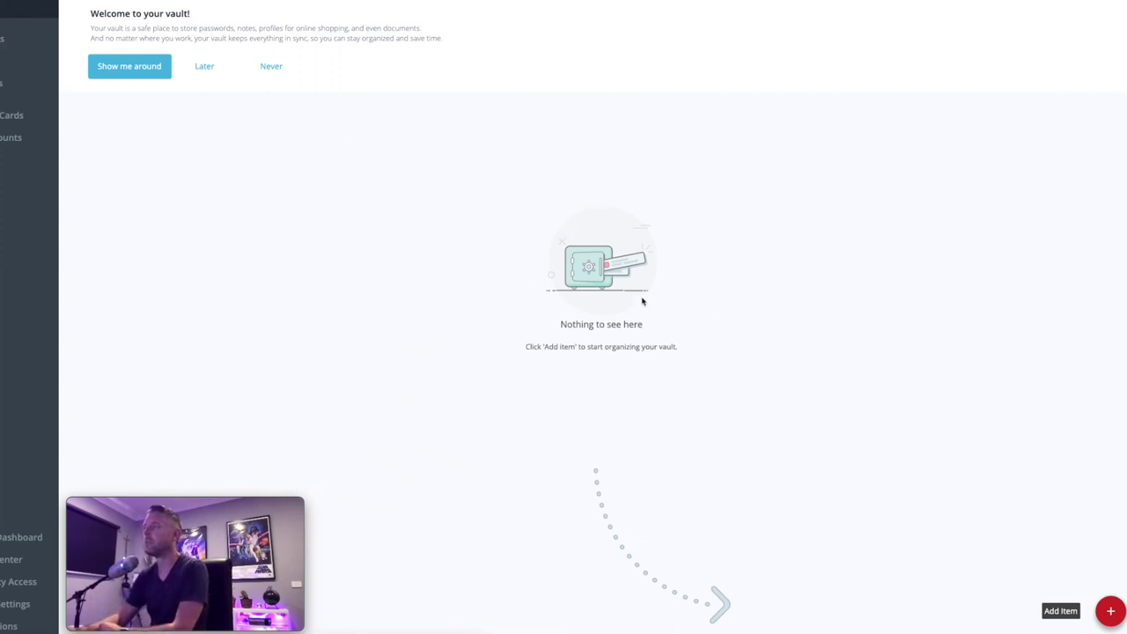
mouse_move(1105, 607)
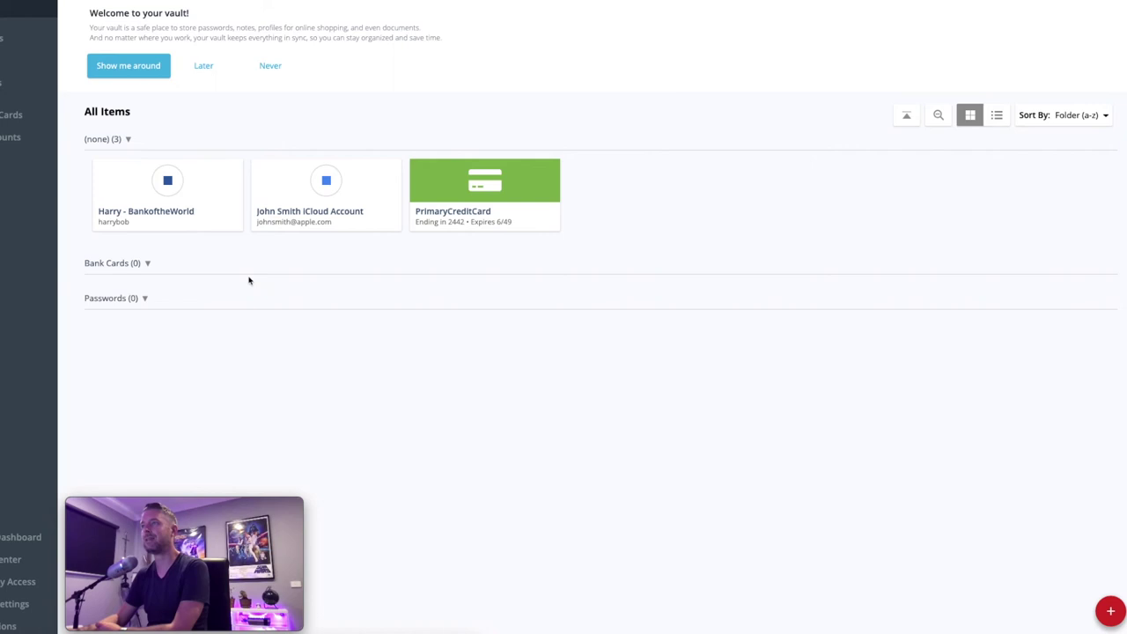
mouse_move(1110, 609)
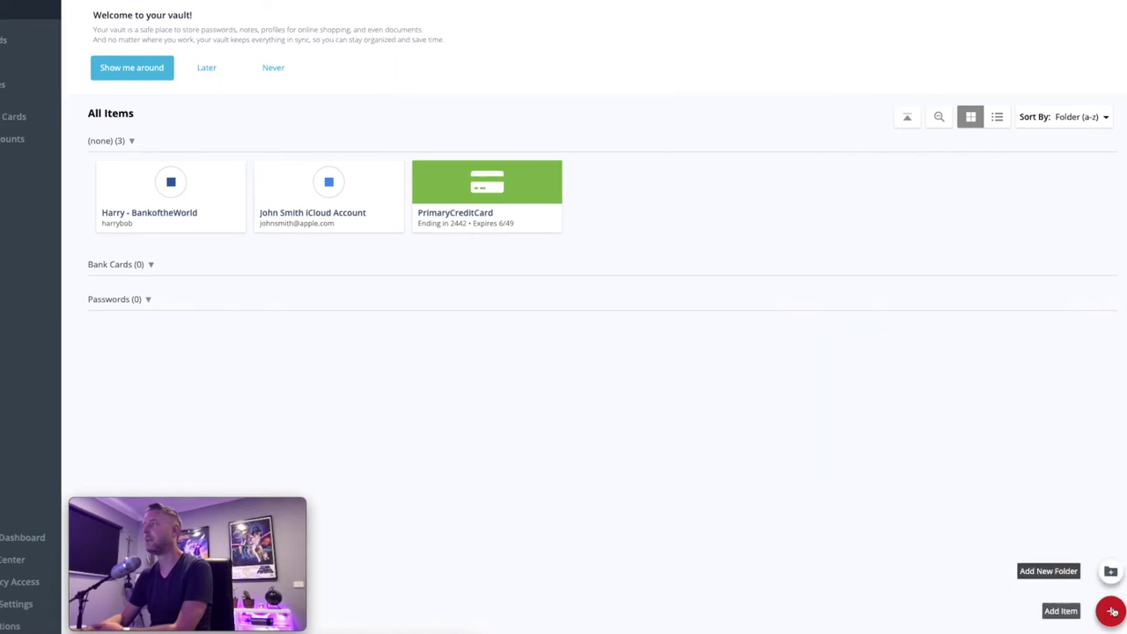
left_click(1110, 611)
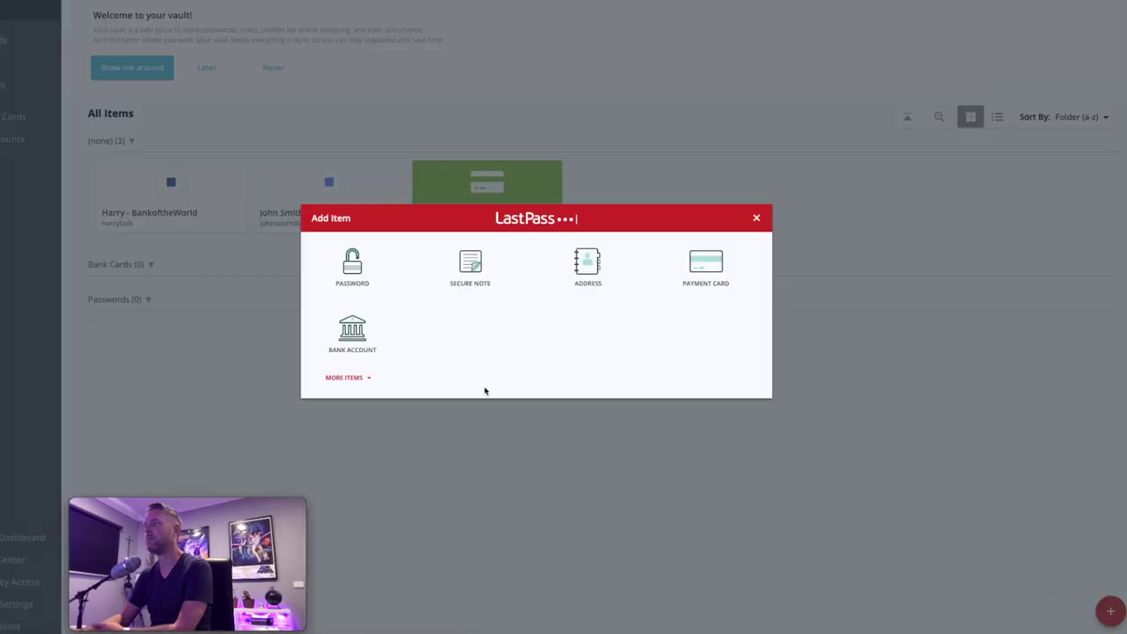
left_click(584, 294)
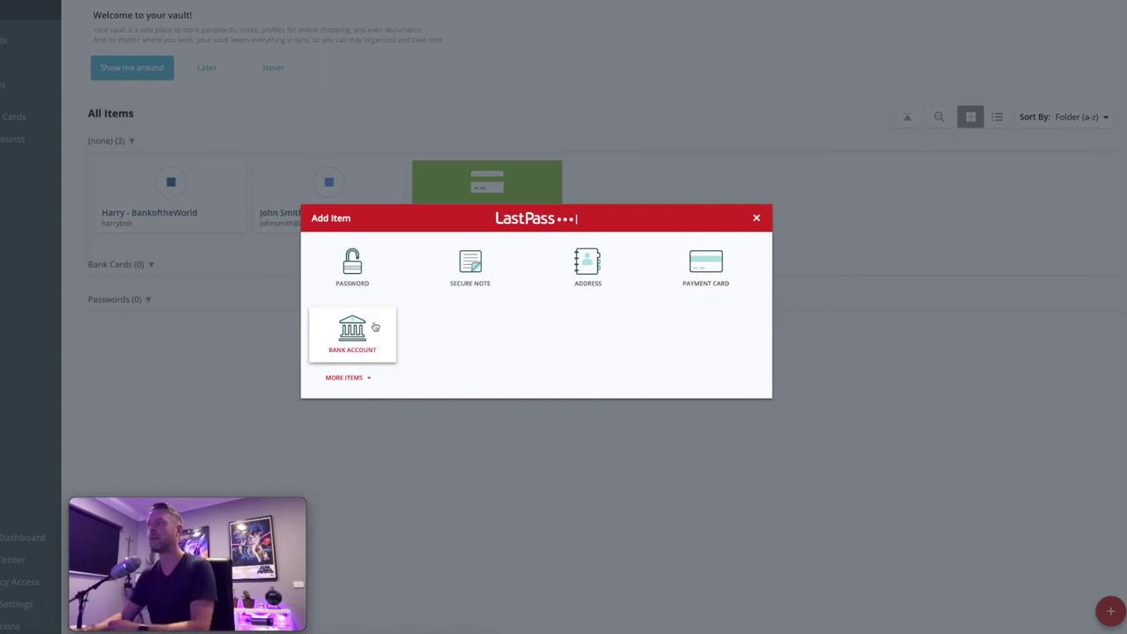
left_click(355, 271)
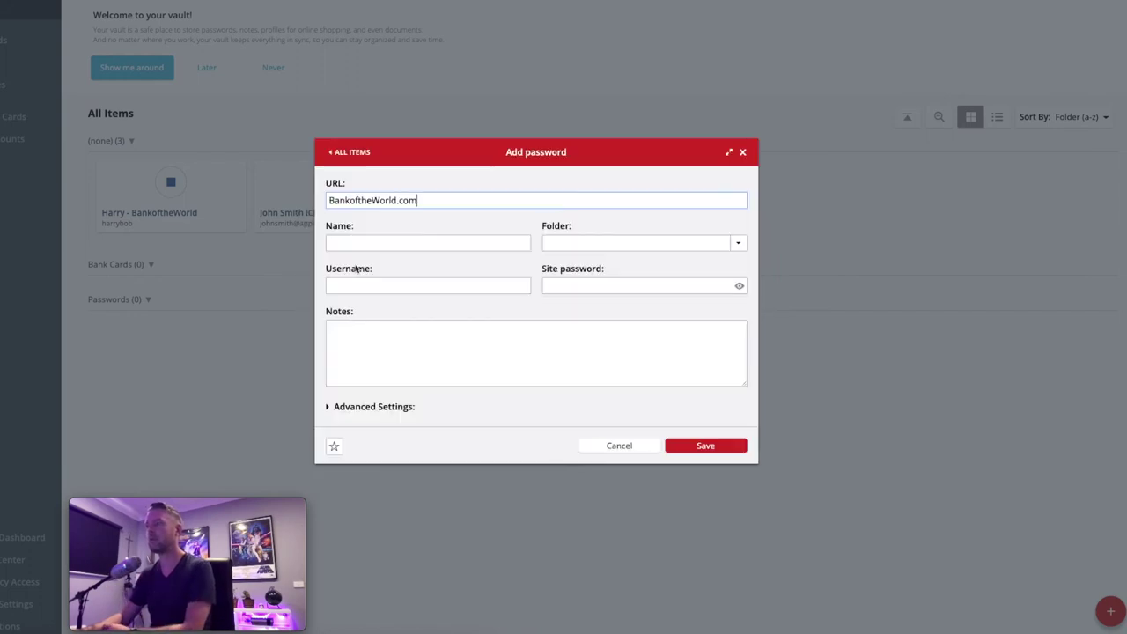
left_click_drag(420, 201, 290, 202)
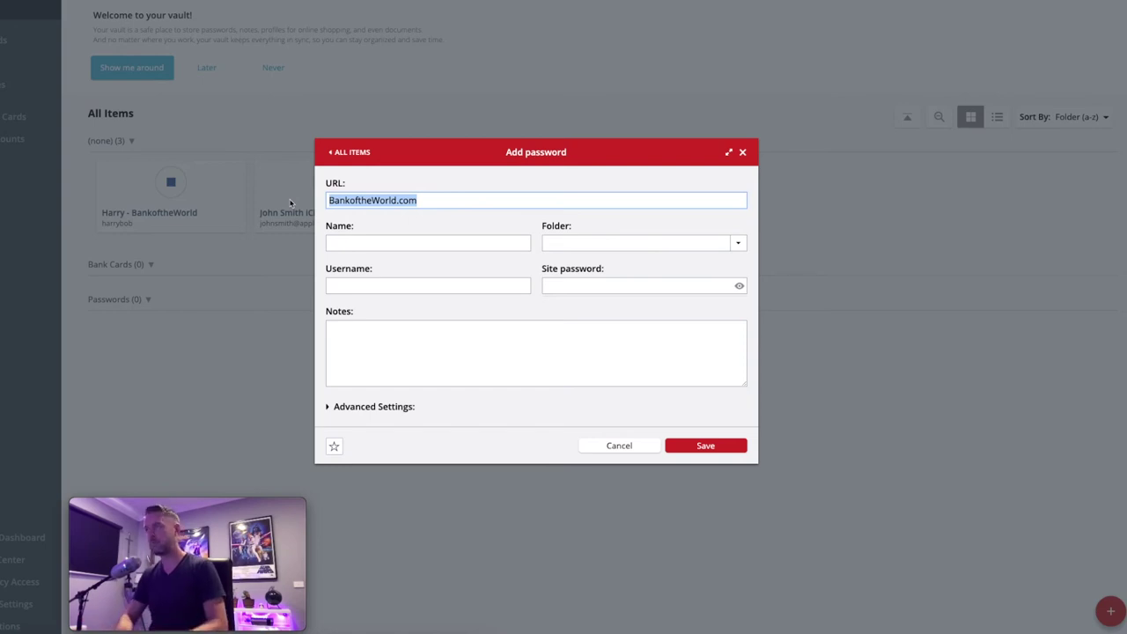
type("www.f")
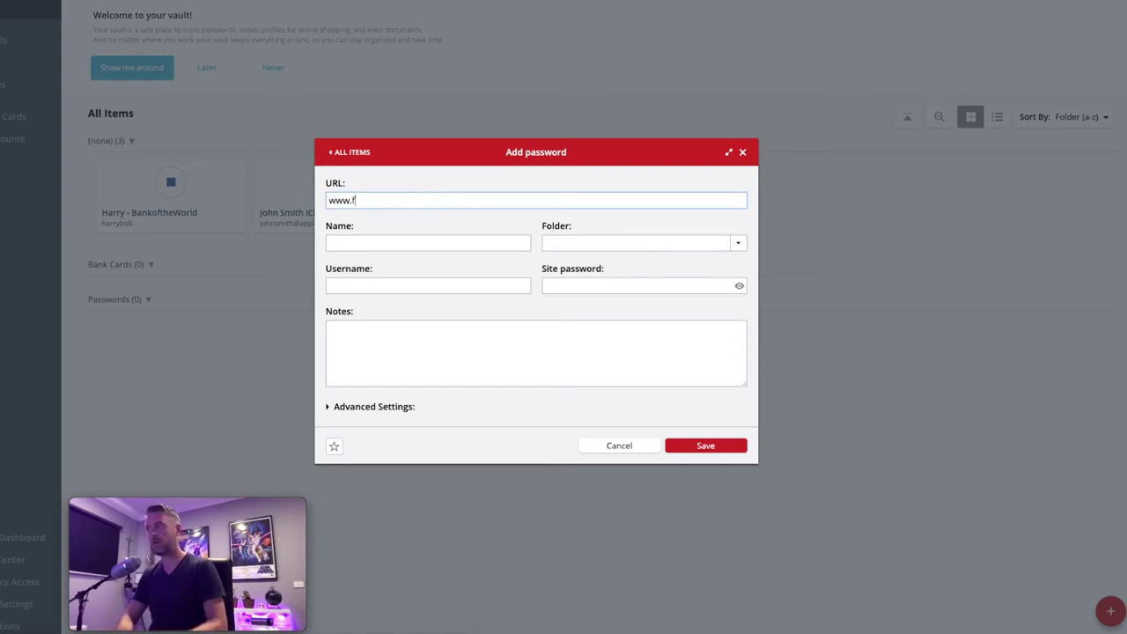
type("acebook.com")
left_click(353, 243)
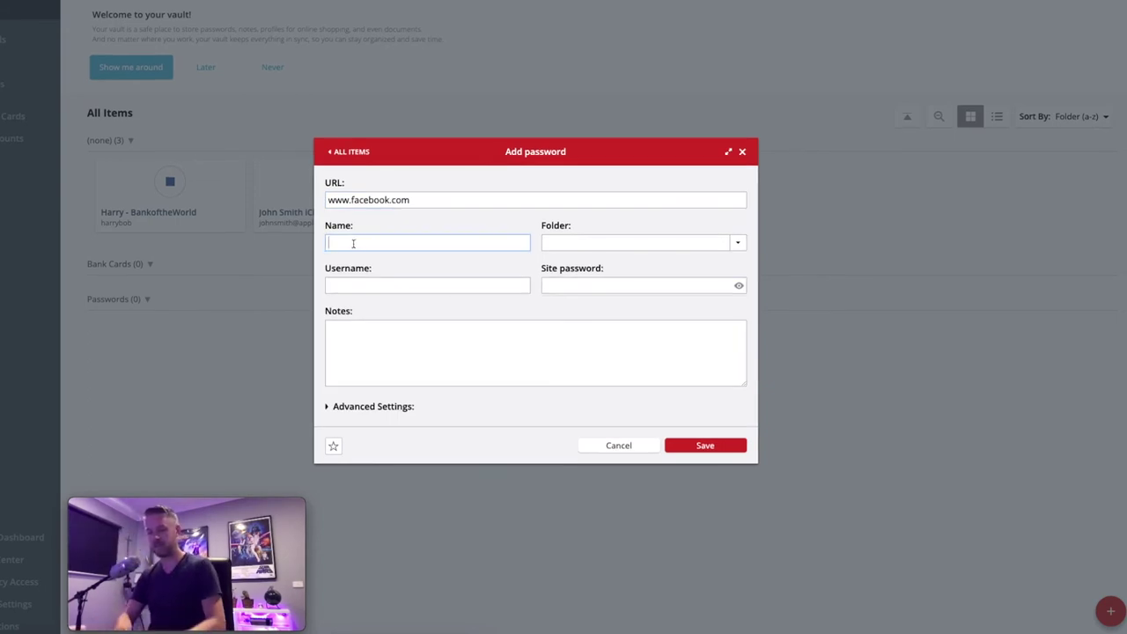
type("Bobby's")
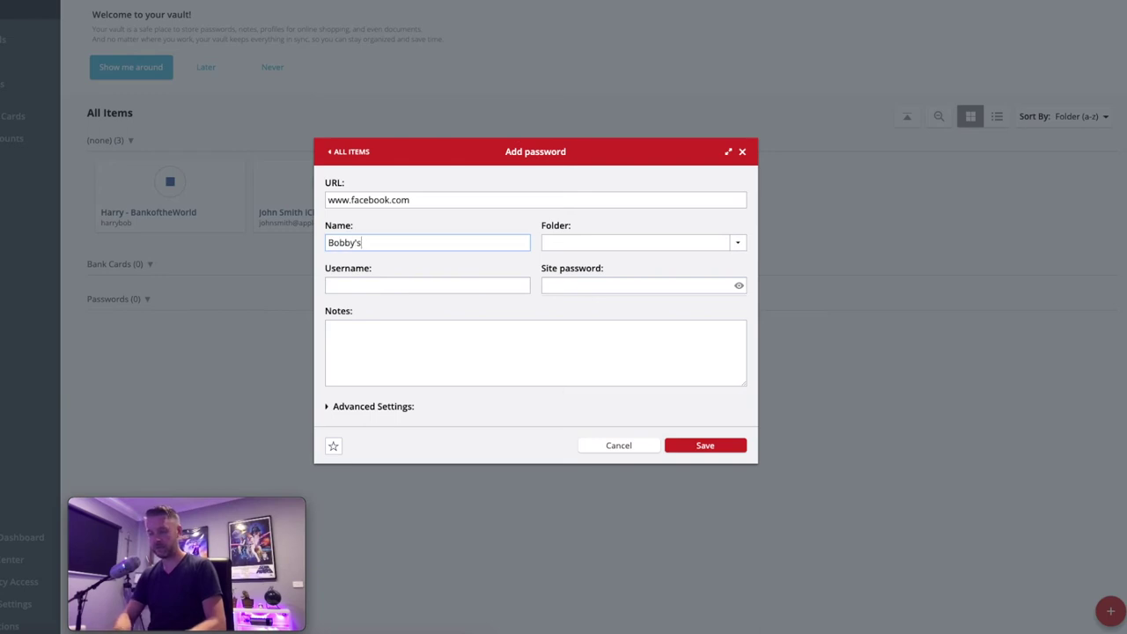
type(" facebook account")
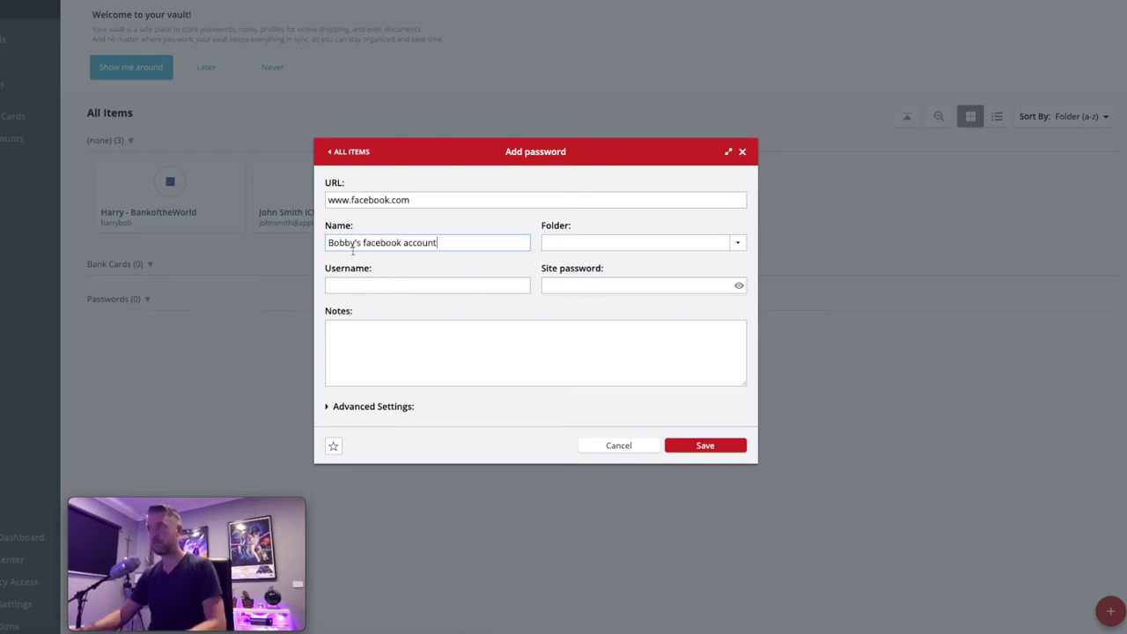
- Enter the login e-mail and site password, add note 'this is my primary facebook account', and save
key("Tab")
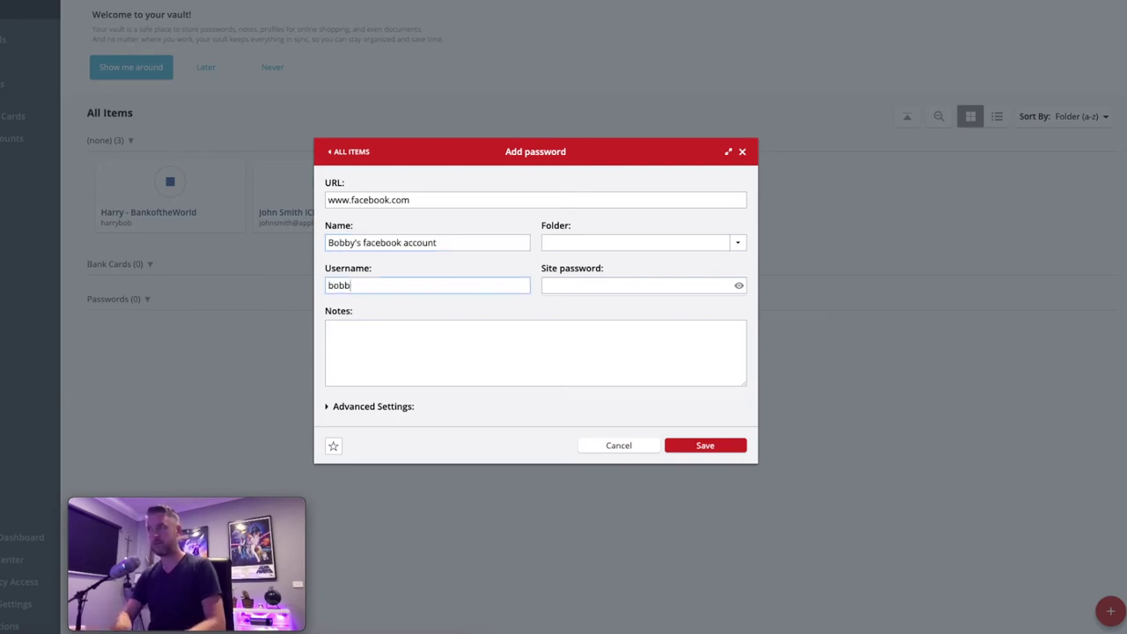
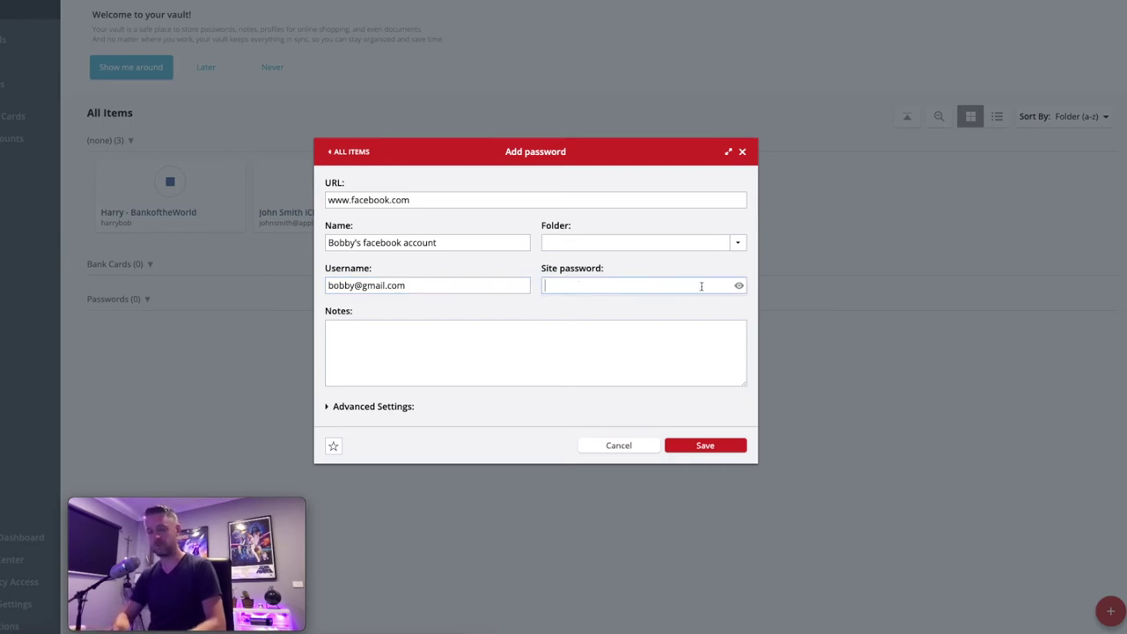
type("•••")
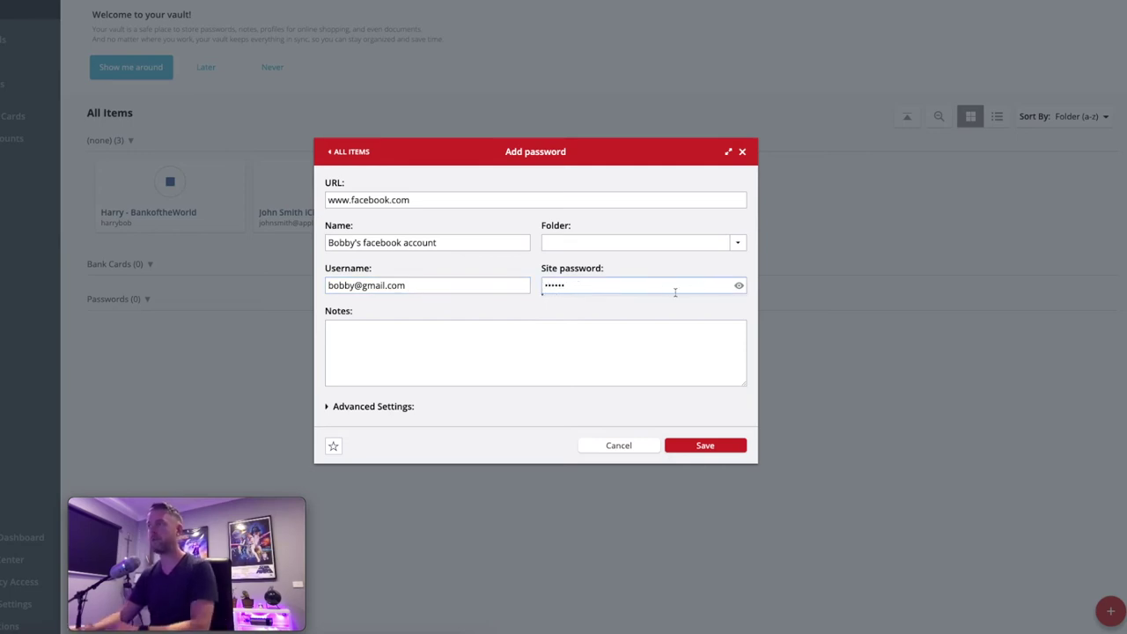
left_click(739, 288)
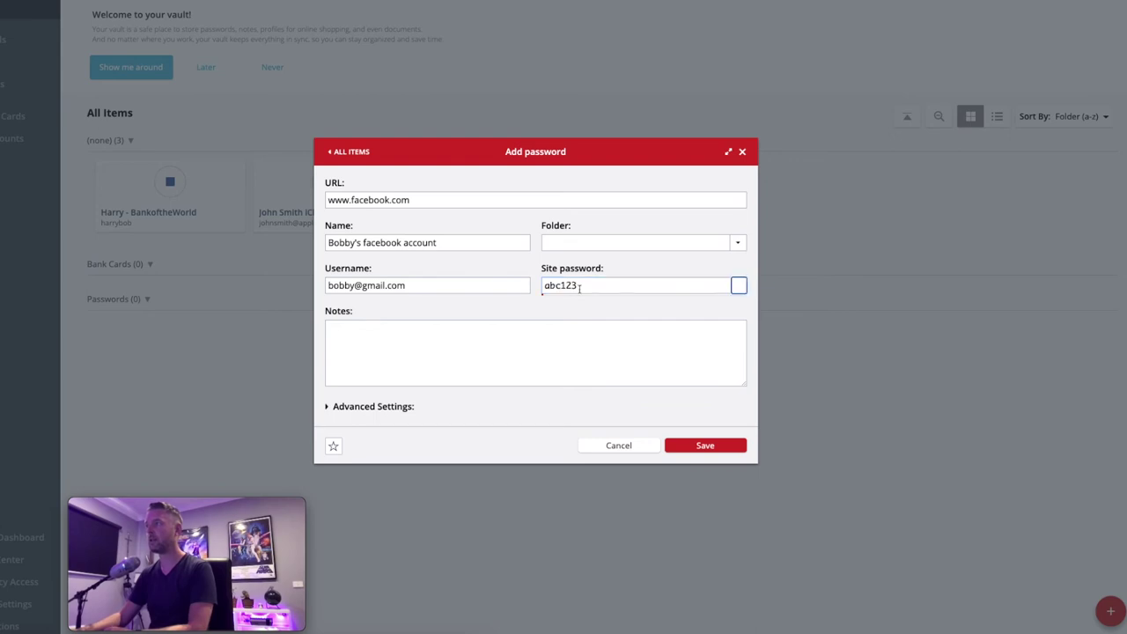
left_click(738, 286)
left_click(442, 337)
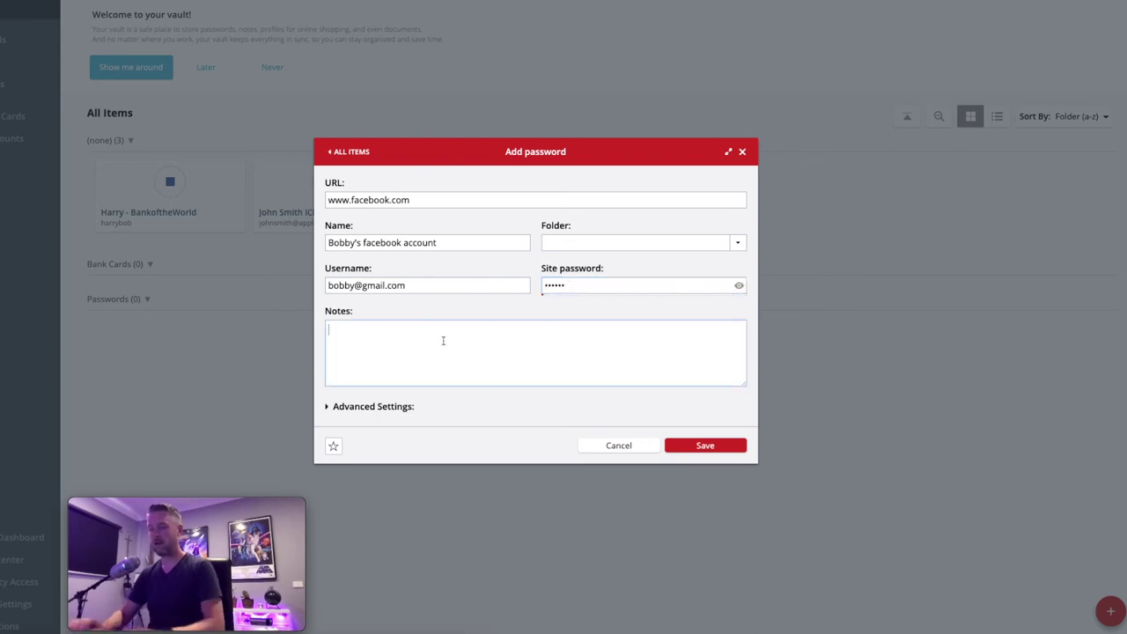
type("this is my pr")
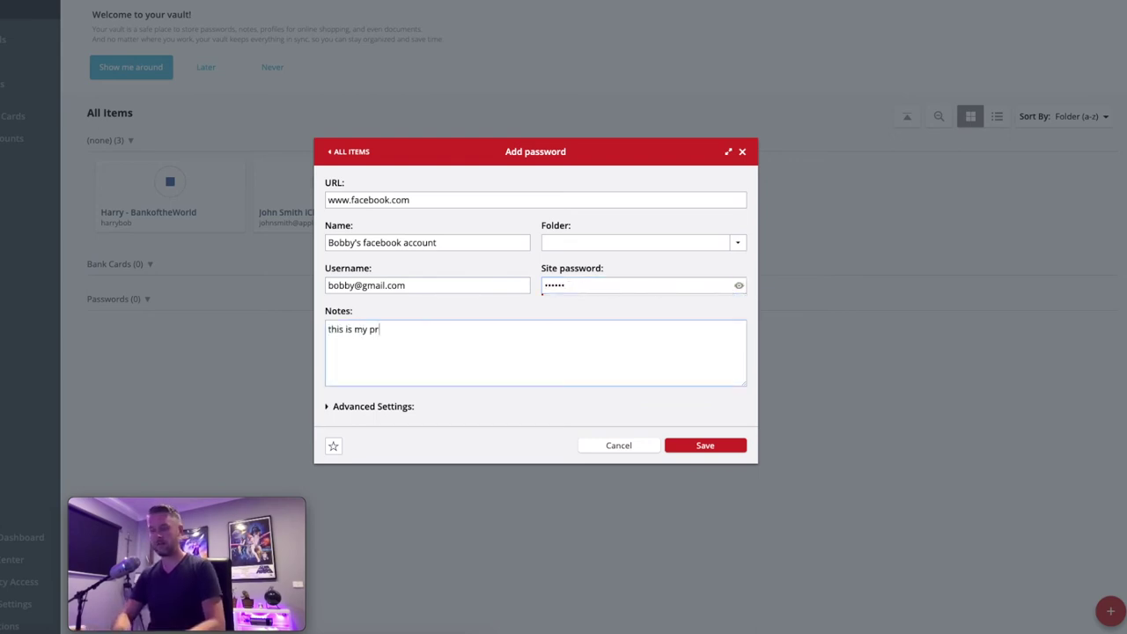
type("imary facebook ac")
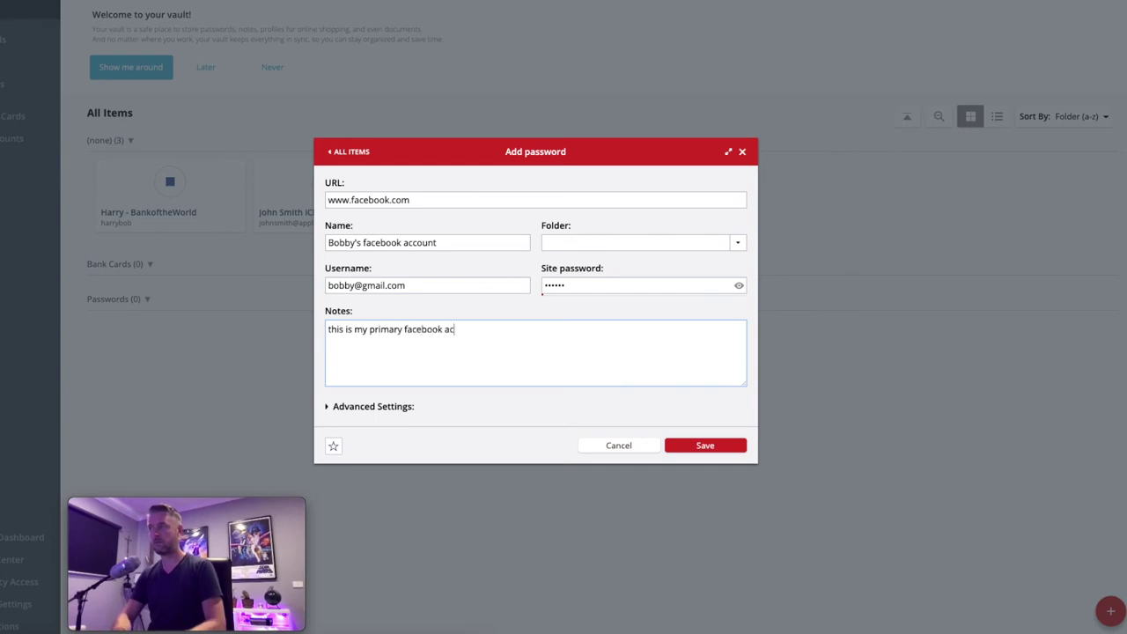
type("count")
left_click(710, 444)
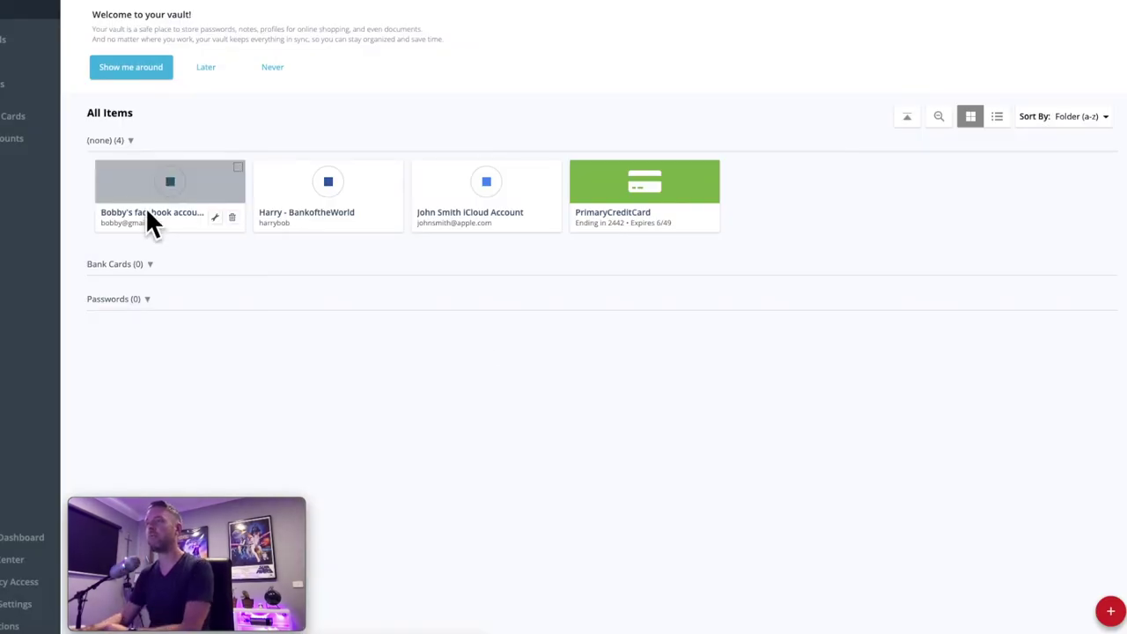
left_click(215, 219)
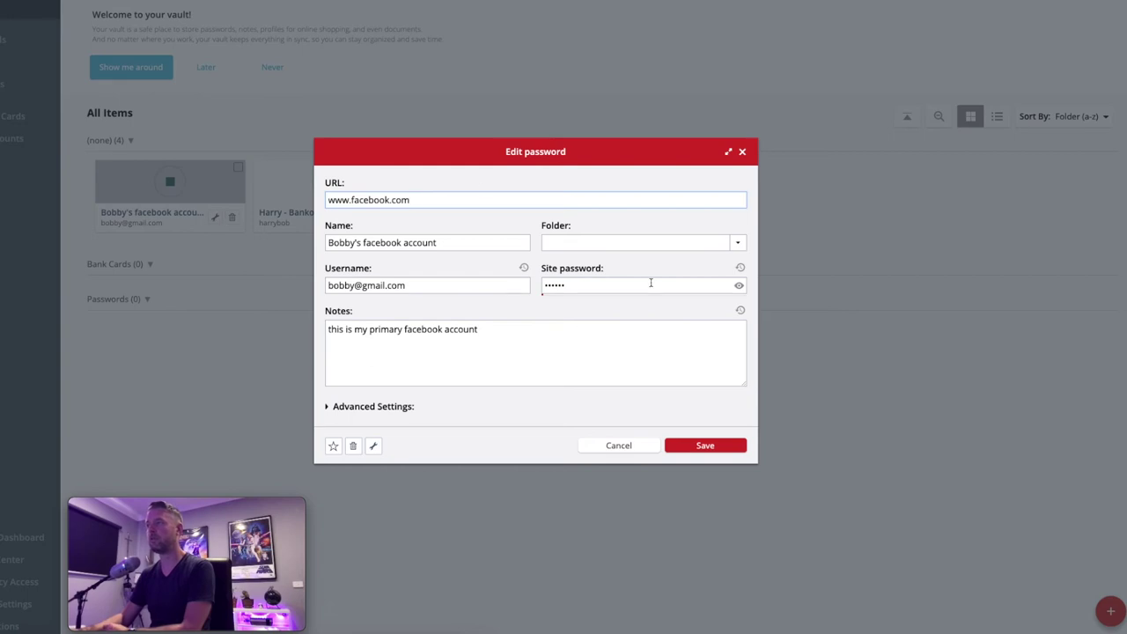
left_click(738, 285)
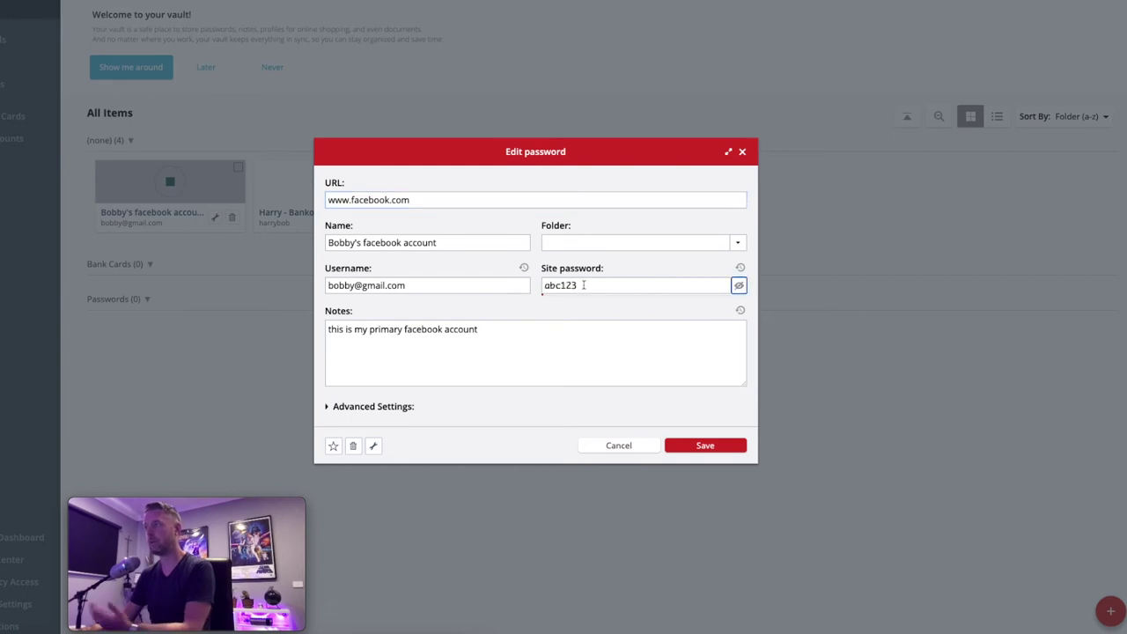
left_click(638, 449)
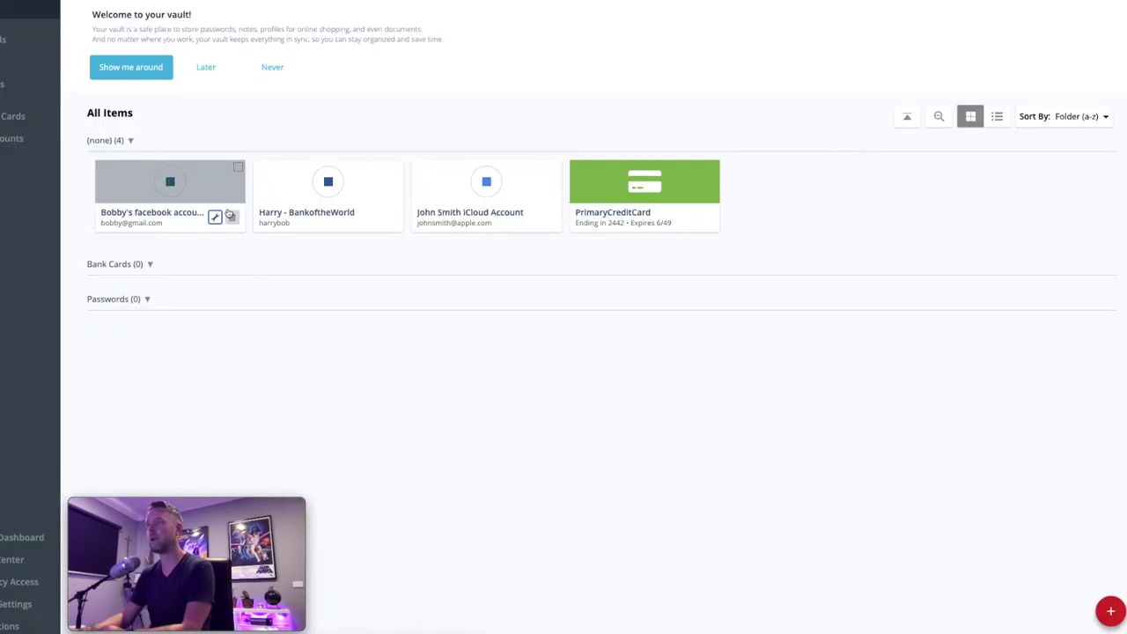
right_click(204, 186)
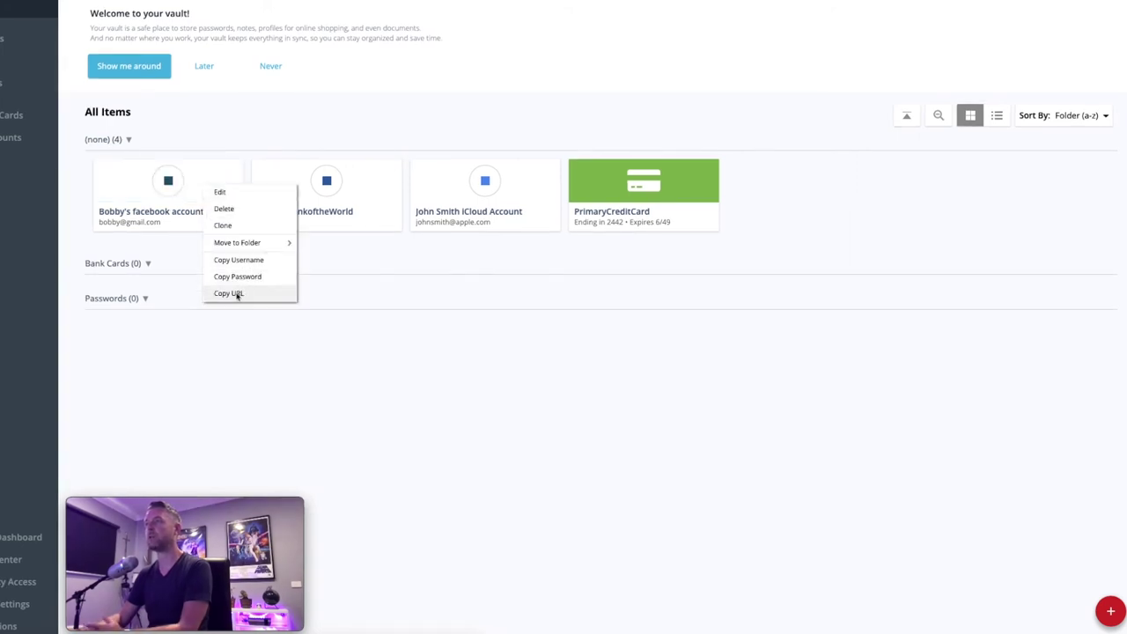
left_click(297, 349)
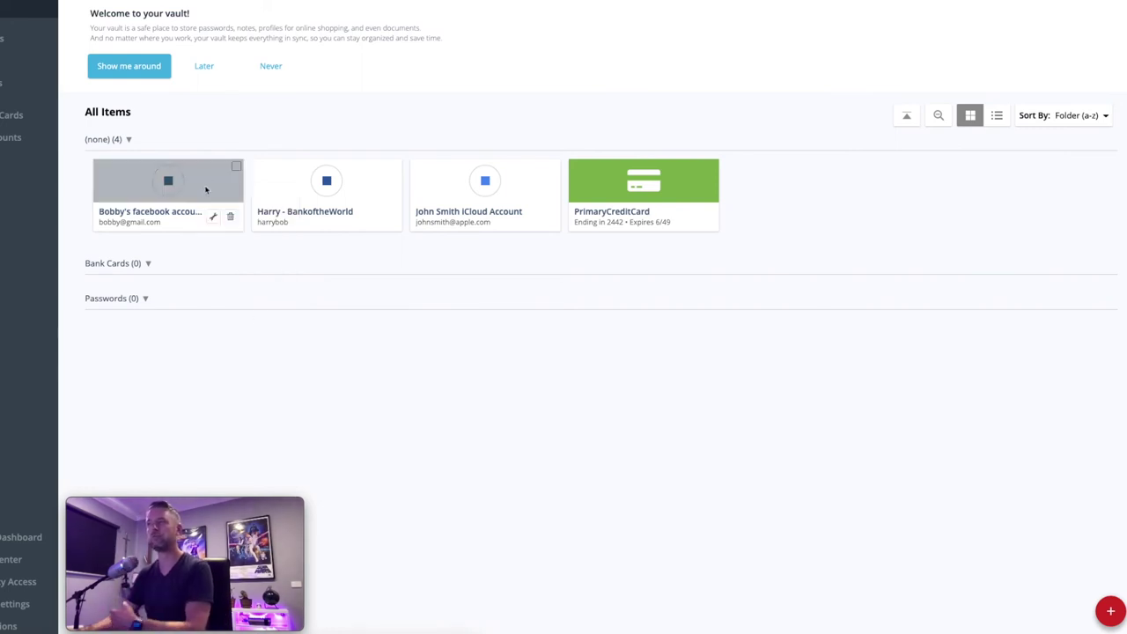
right_click(206, 190)
left_click(255, 279)
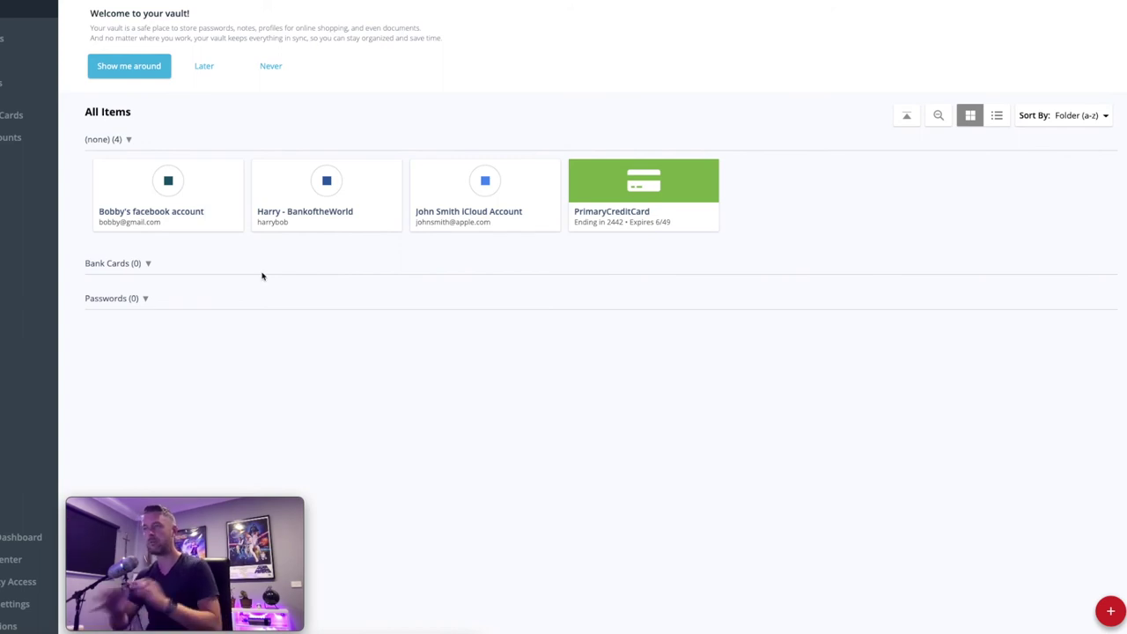
mouse_move(576, 208)
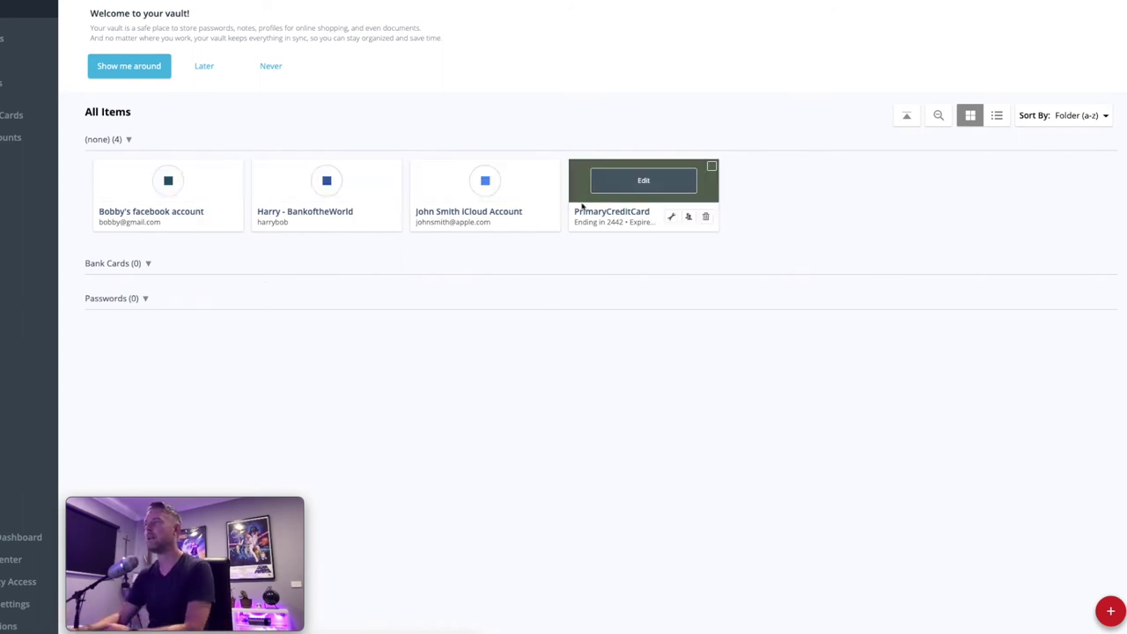
- Edit the PrimaryCreditCard entry and cancel attaching a file to it
left_click(673, 216)
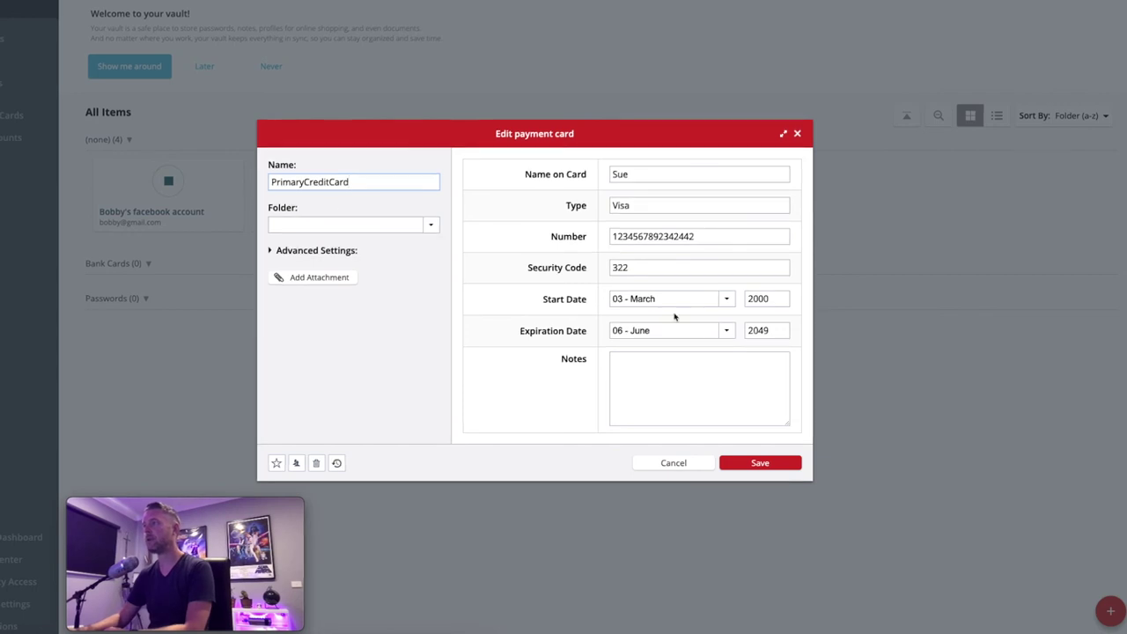
left_click(322, 278)
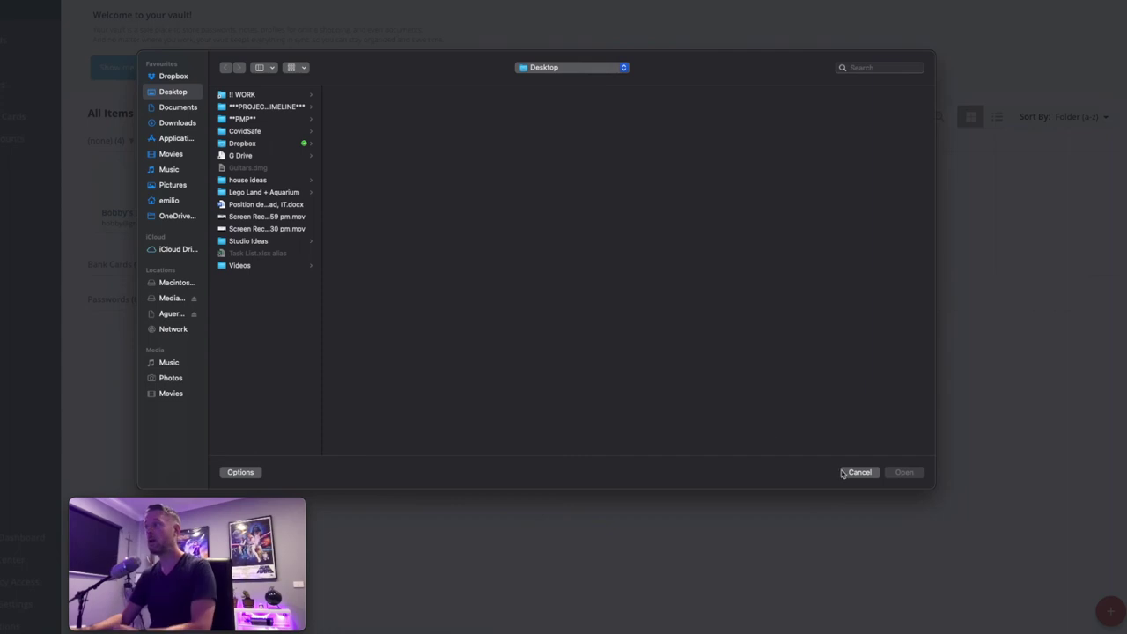
left_click(851, 469)
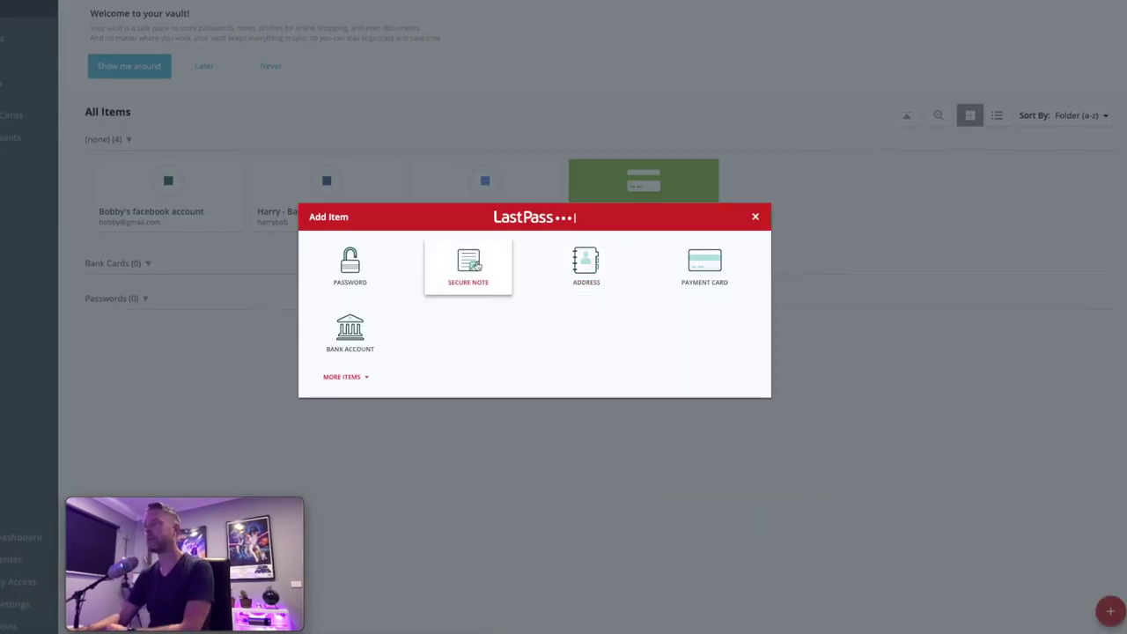
- Discard a new secure note, then list Add Item's extra types like Passport and Wi-Fi Password
left_click(478, 265)
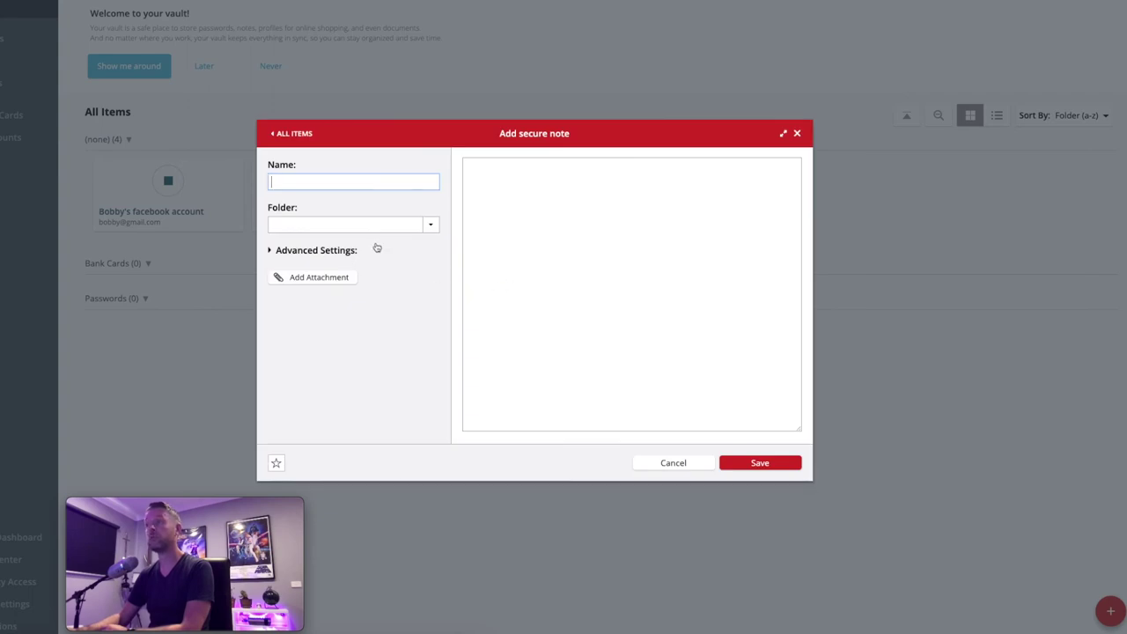
left_click(695, 463)
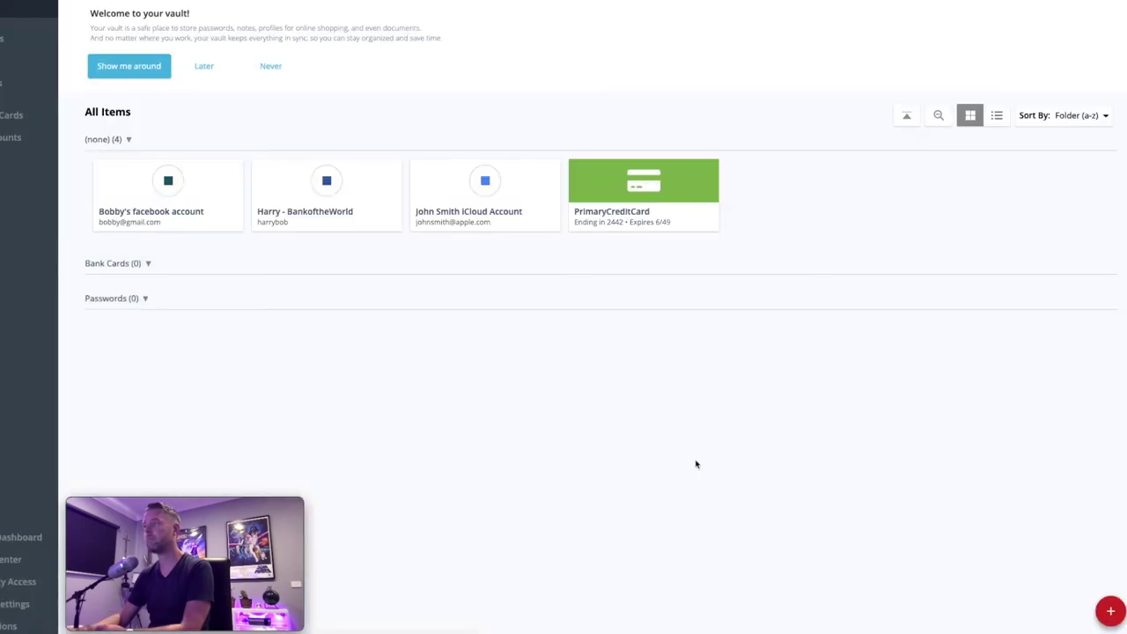
left_click(1110, 610)
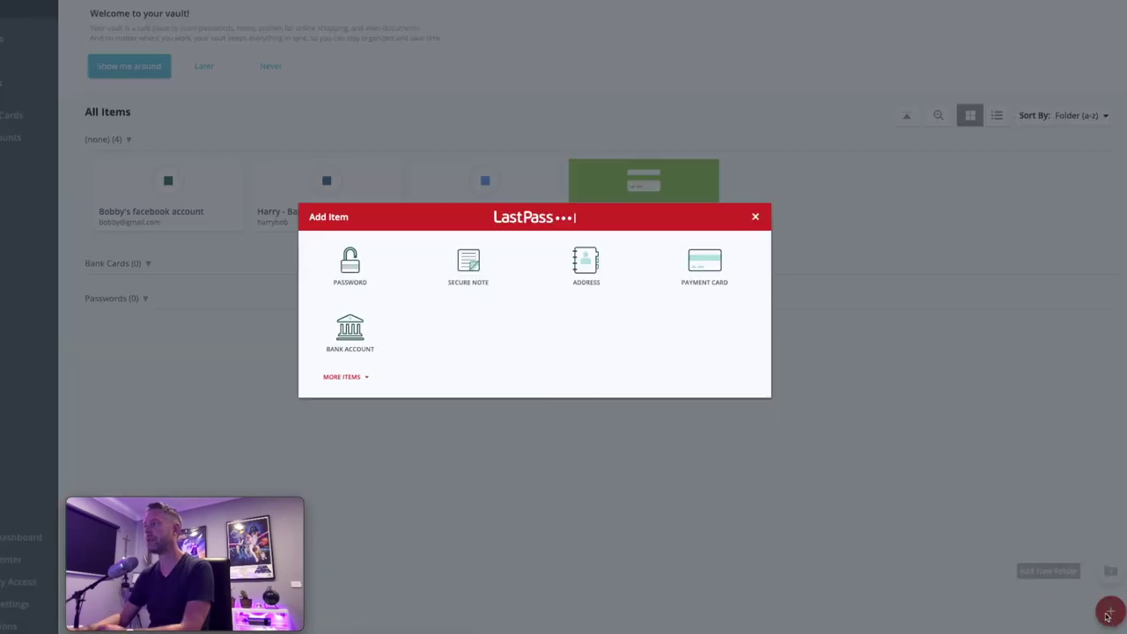
left_click(349, 379)
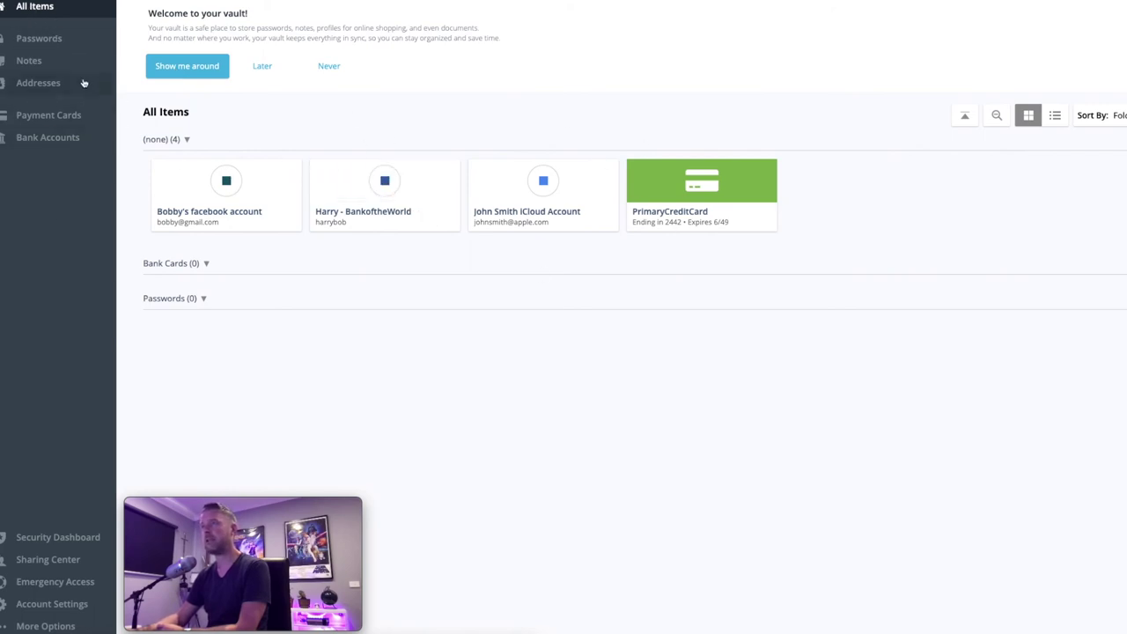
- Browse Passwords, Notes, Addresses, Payment Cards and Bank Accounts, then view the 15.5% Security Dashboard
left_click(48, 40)
left_click(37, 63)
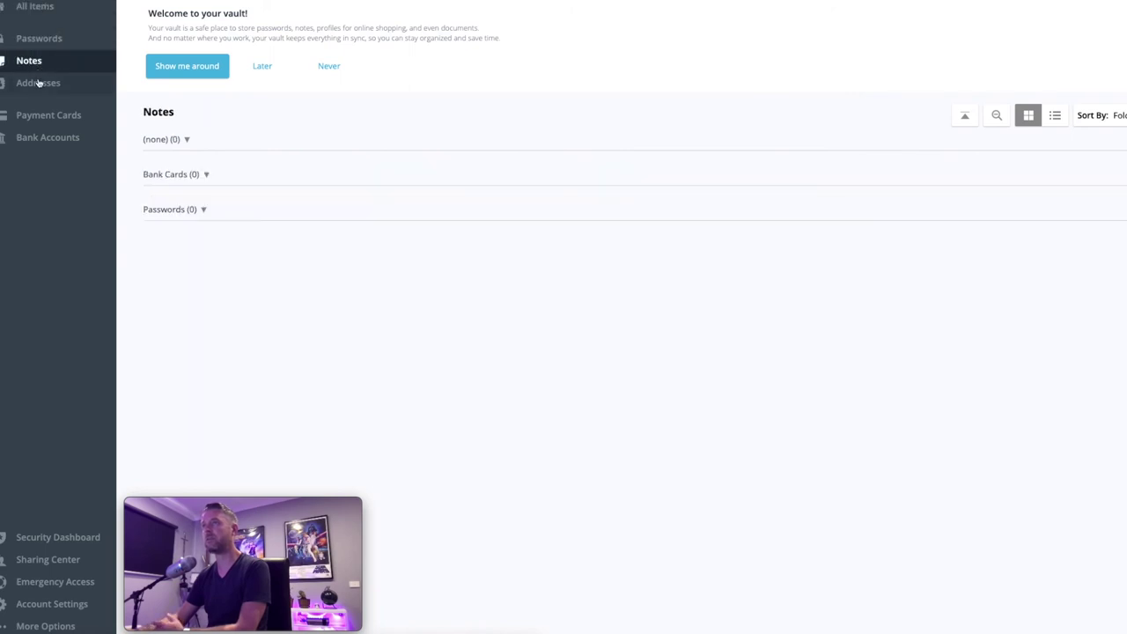
left_click(40, 83)
left_click(50, 121)
left_click(46, 141)
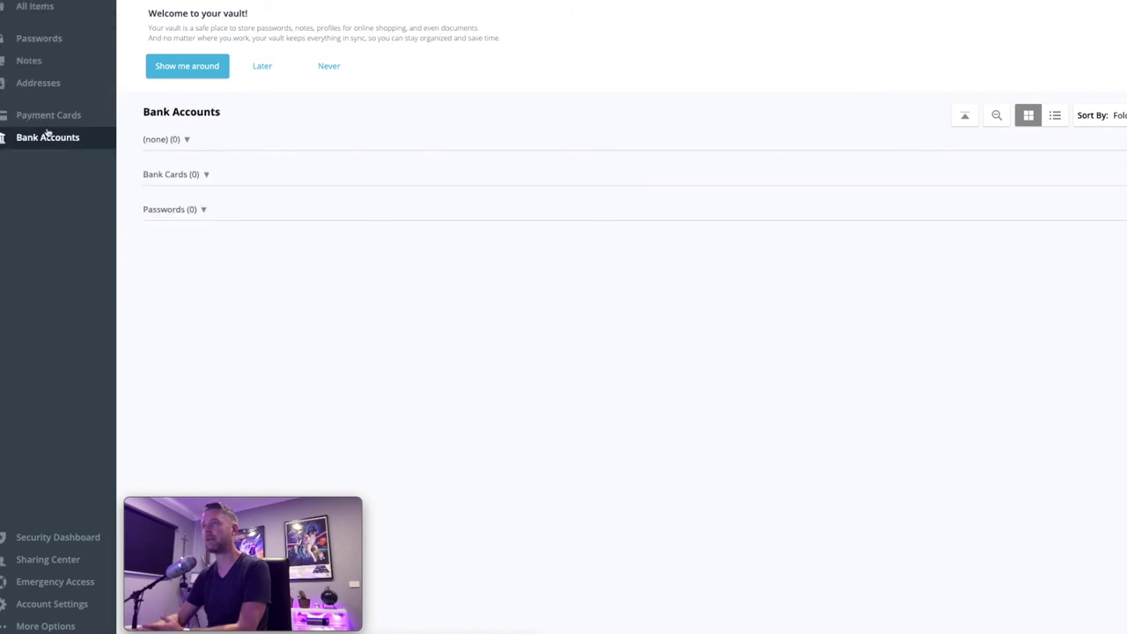
left_click(49, 127)
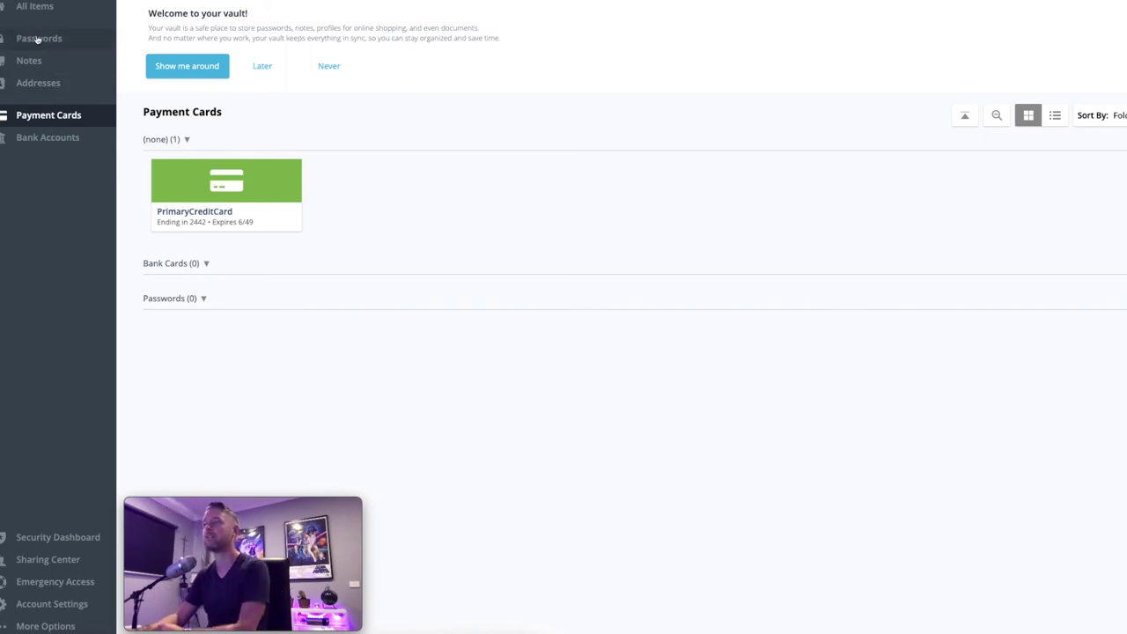
left_click(75, 535)
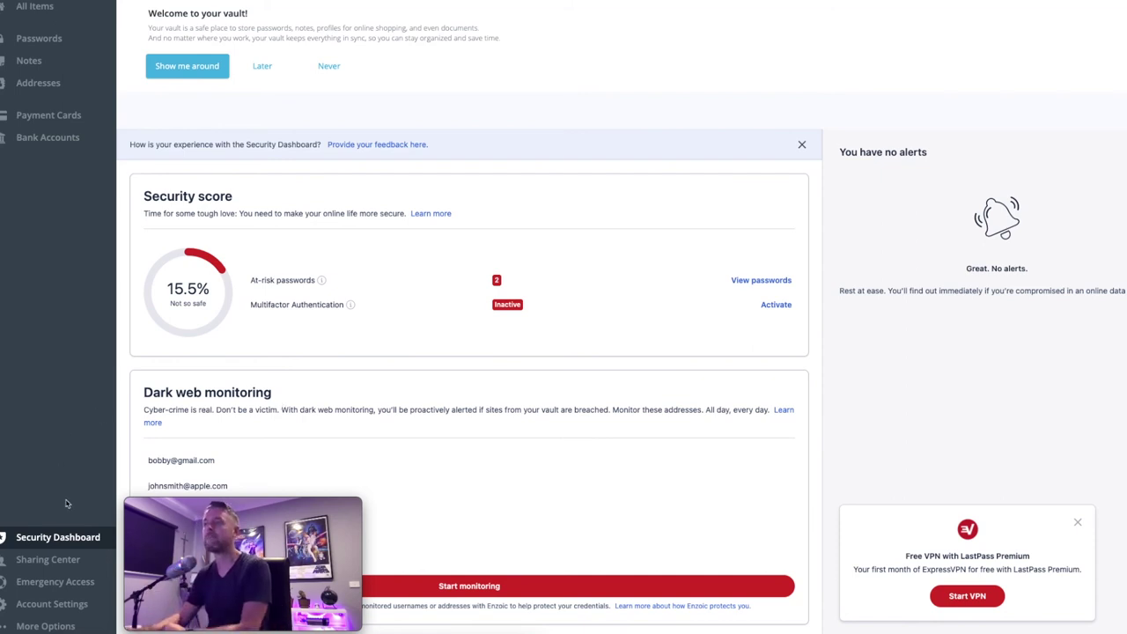
- Open the Emergency Access page from the Sharing Center
left_click(58, 563)
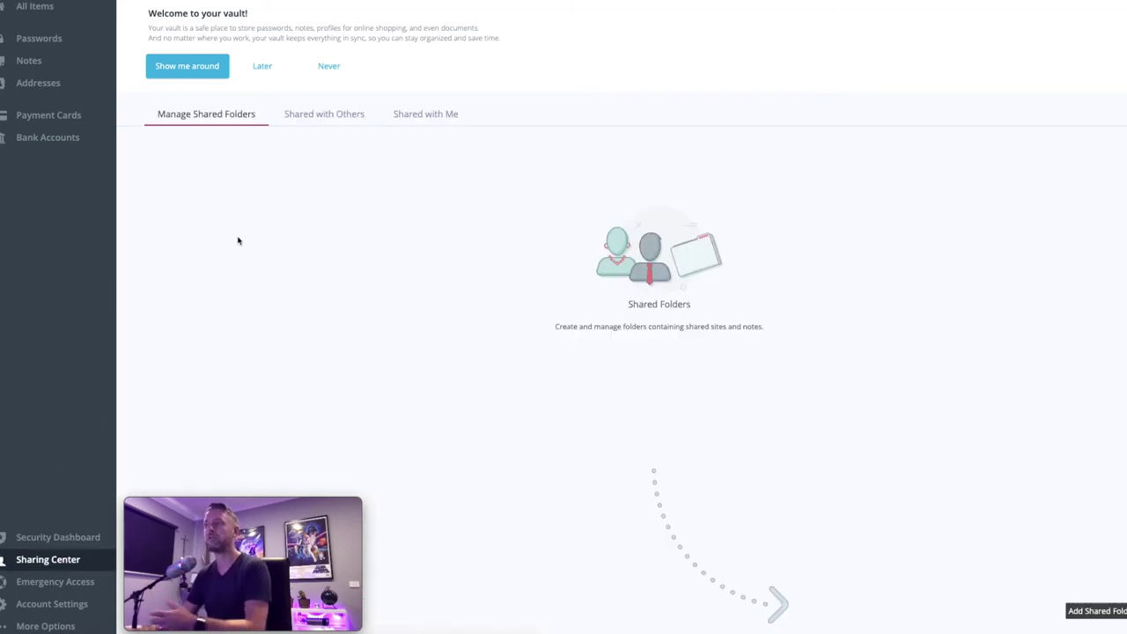
left_click(55, 581)
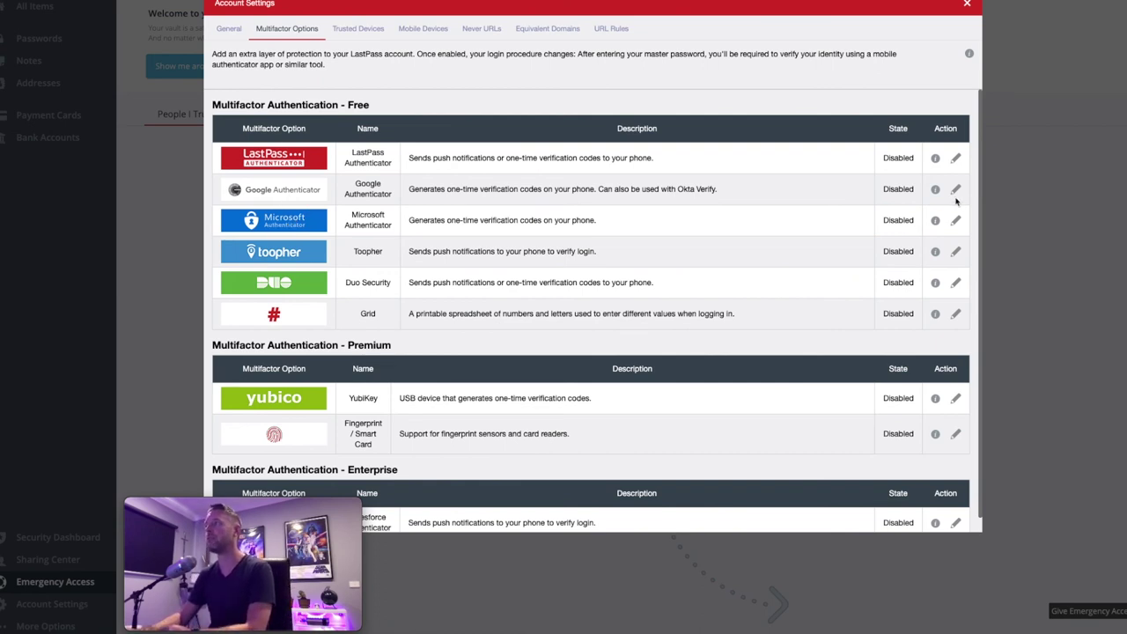
- Inspect the Google Authenticator multifactor settings and close them without enabling it
left_click(955, 190)
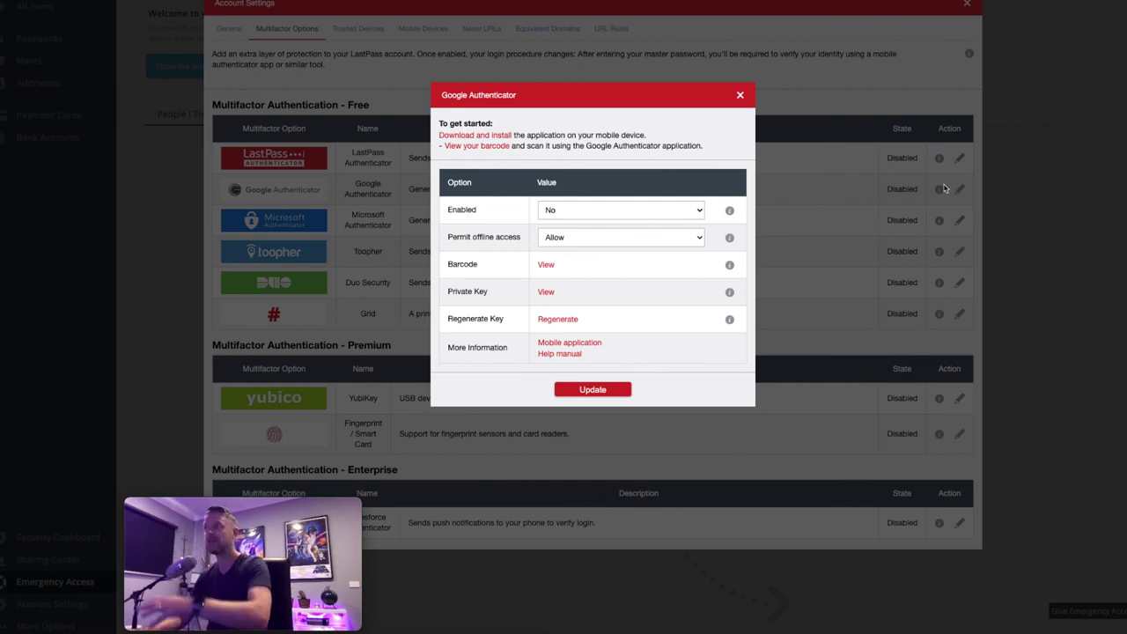
left_click(740, 95)
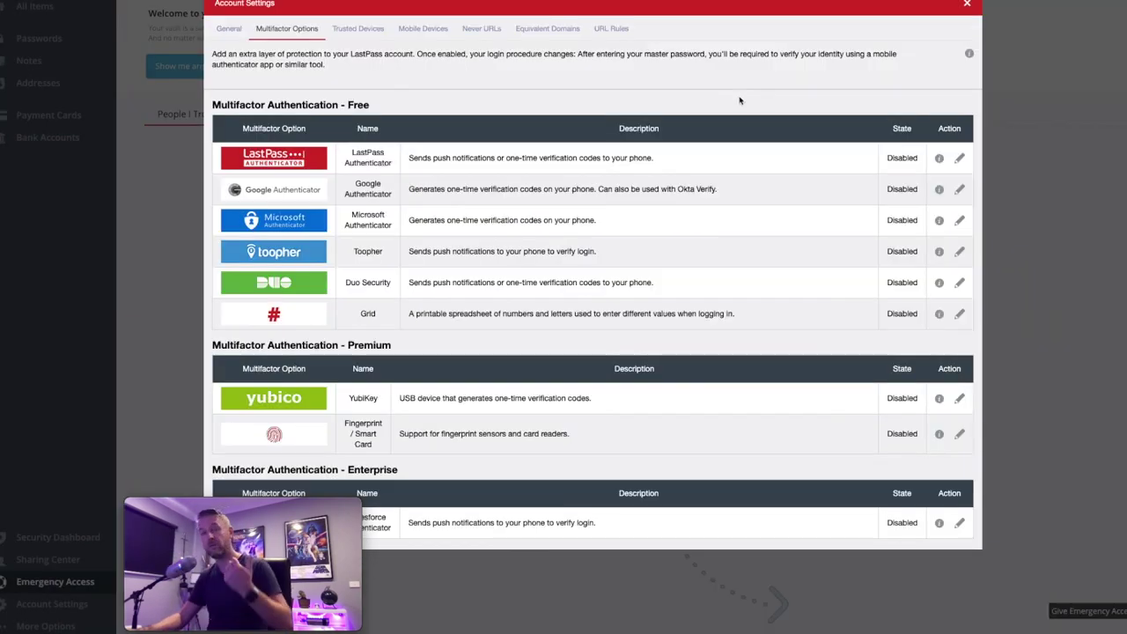